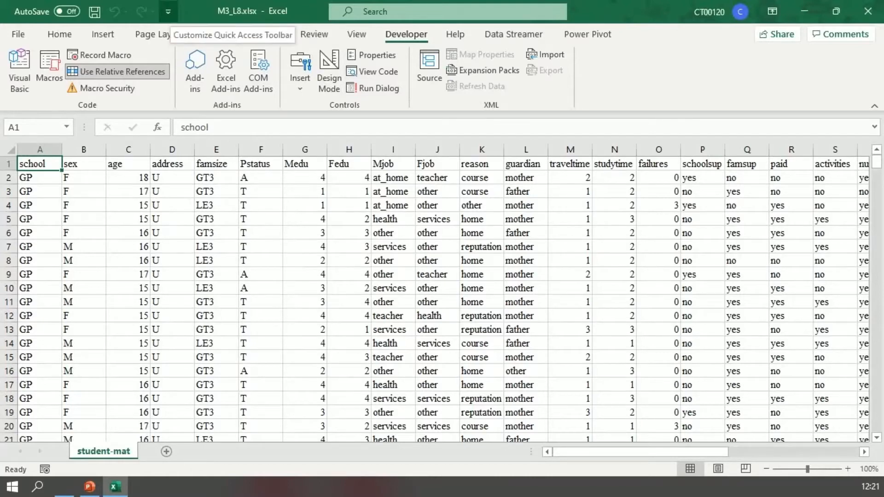
- Check in the ribbon customization options that the Developer tab is enabled
click(168, 12)
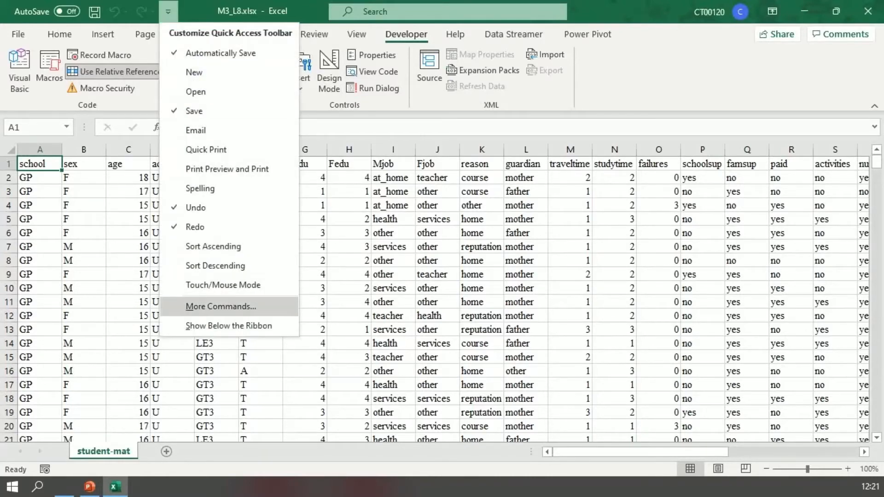
click(221, 306)
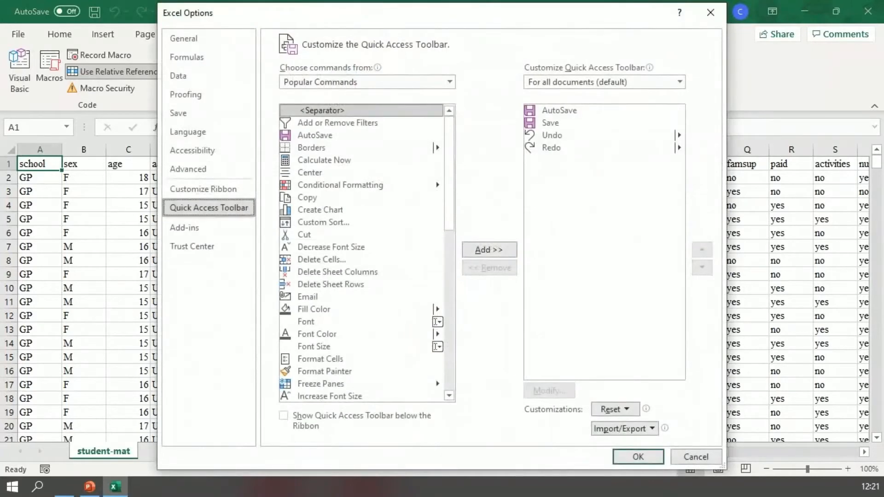
click(203, 189)
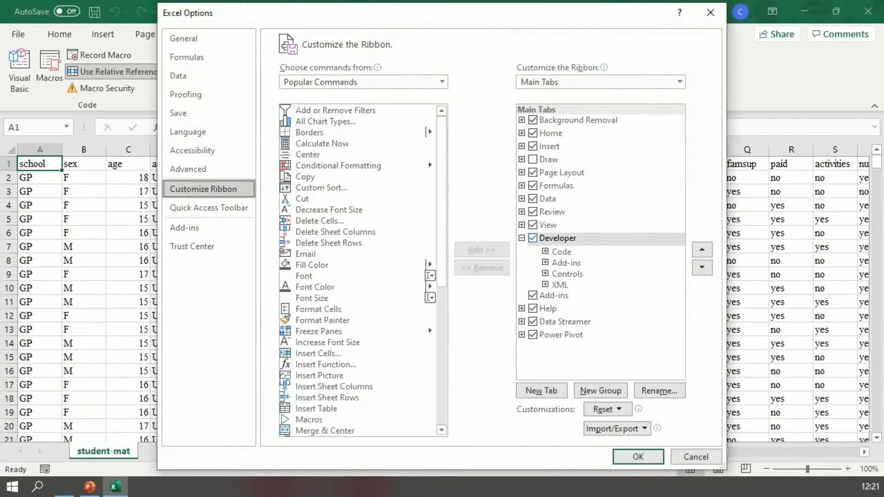
click(533, 238)
click(533, 238)
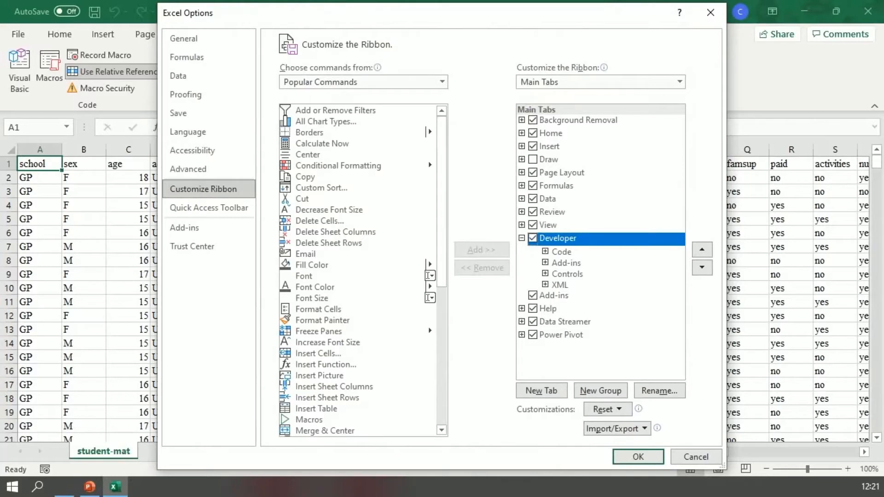
key(Return)
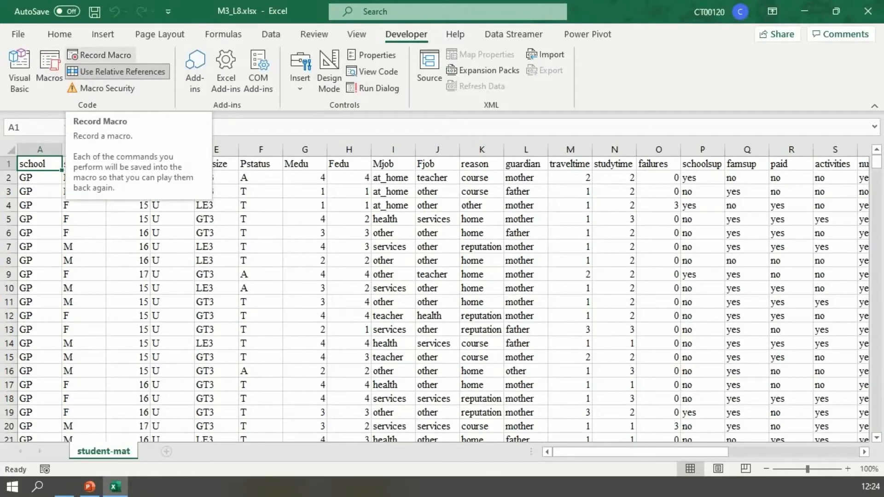
- Start recording a macro named Demo_SR, stored in This Workbook, with the description "Weekly formatting"
click(99, 55)
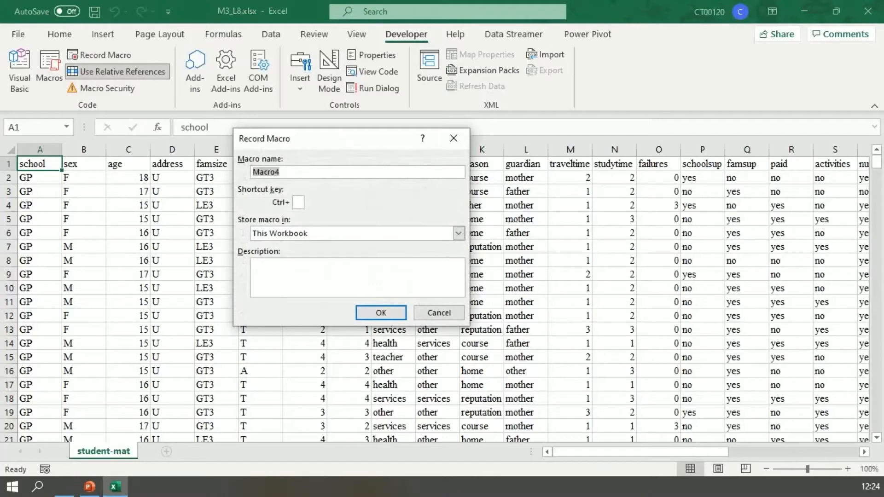
key(BackSpace)
text(Demo)
text(-)
key(BackSpace)
text(_SR)
click(254, 265)
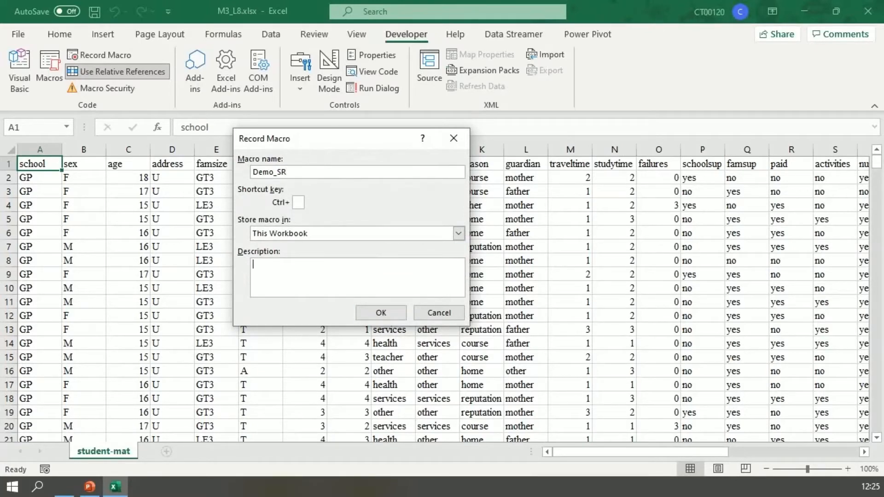
text(Weekly formatting)
click(381, 312)
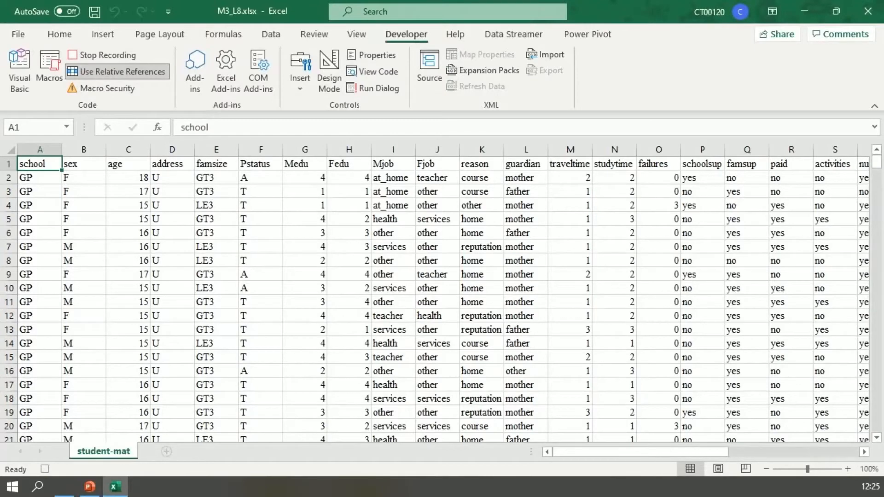
- Convert the data range A1:AG396 into a table with headers
key(ctrl+t)
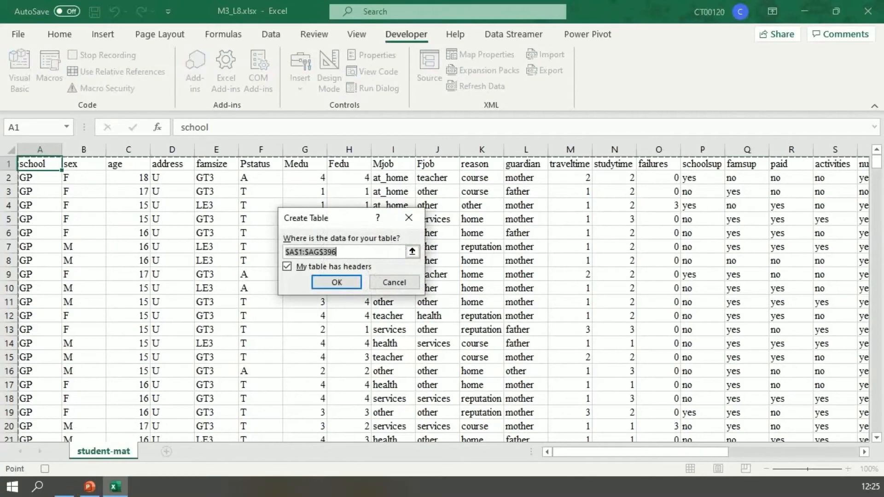
key(Return)
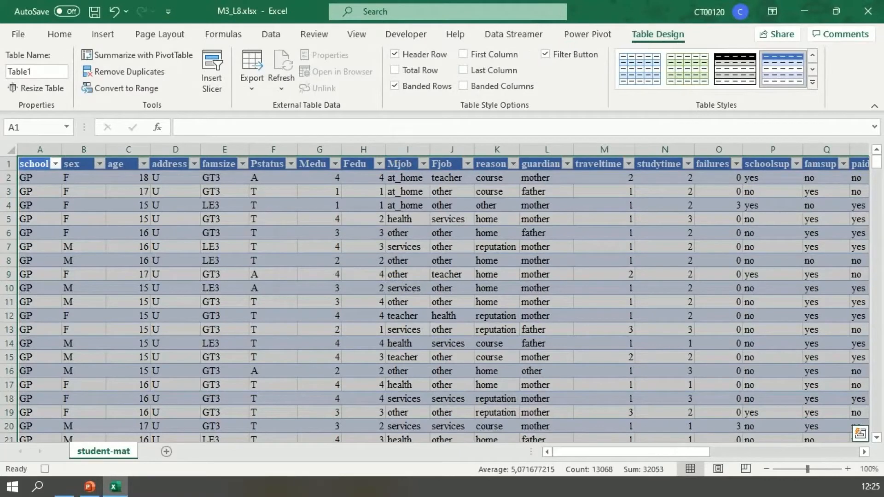
key(alt+h)
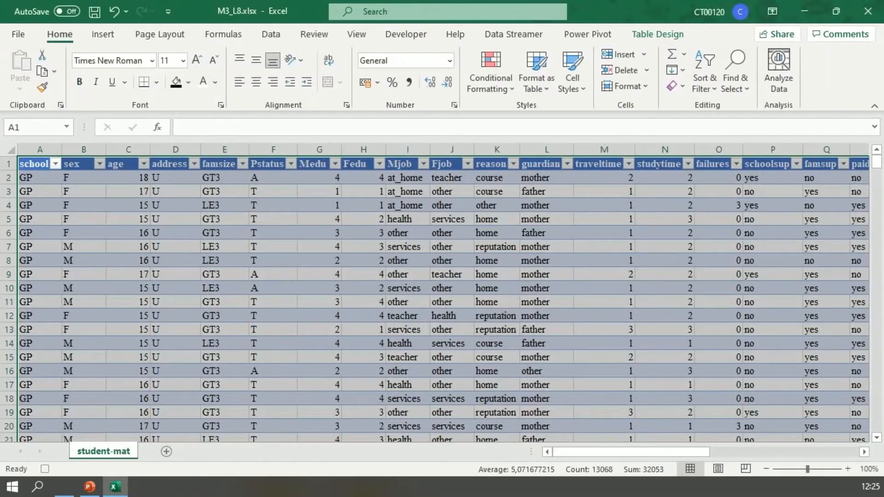
click(175, 205)
- Set the font colour of the whole header row to yellow
click(9, 164)
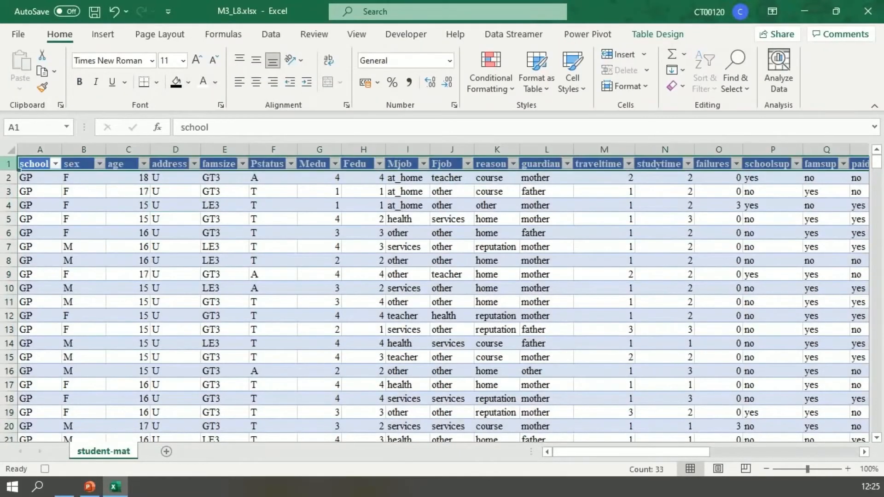
click(215, 82)
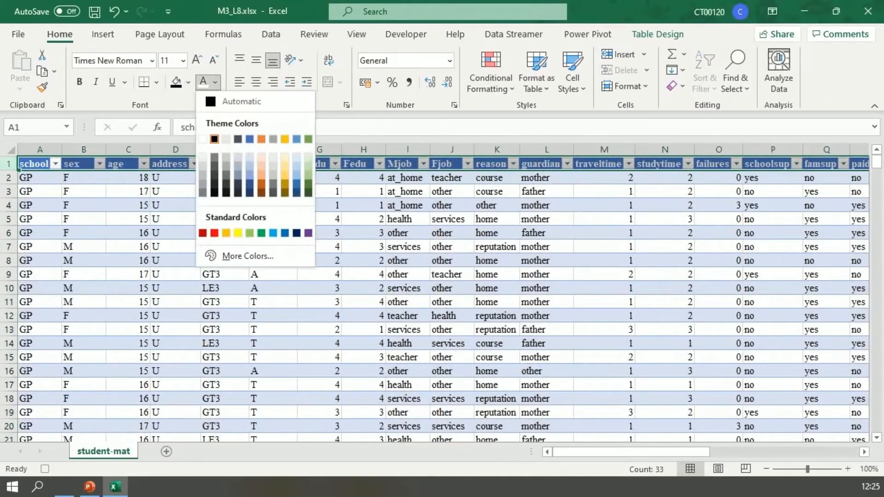
click(237, 233)
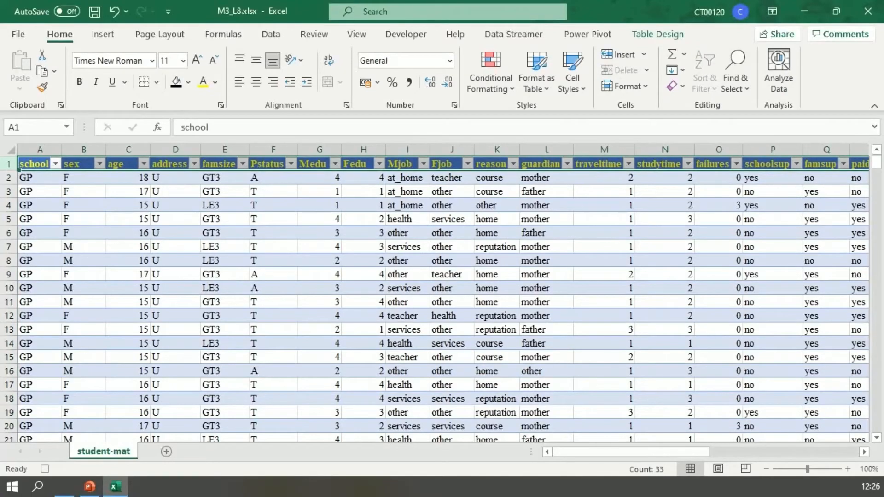
- Format columns X to AD as Number with 0 decimal places
scroll(435, 293, down, 4)
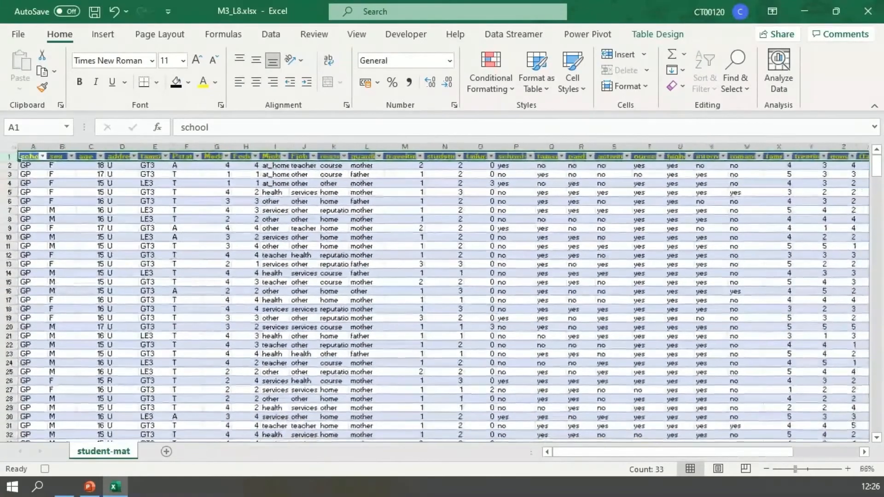
drag(672, 452, 738, 452)
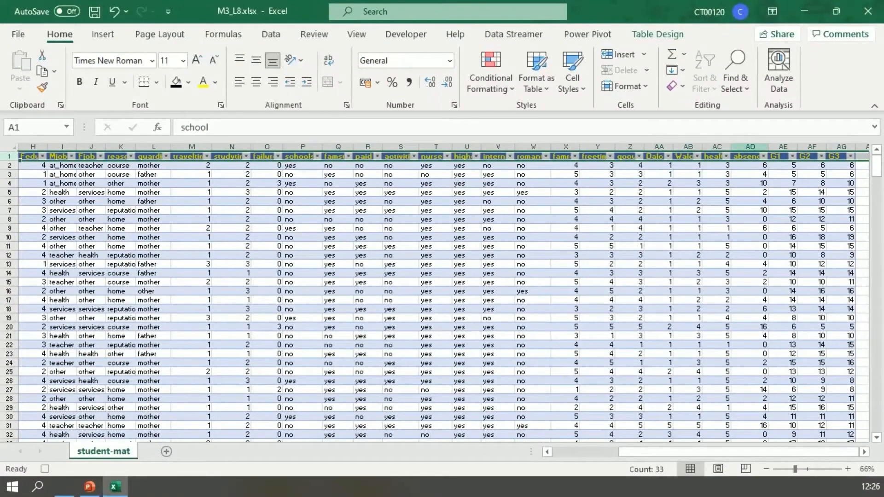
drag(750, 146, 566, 147)
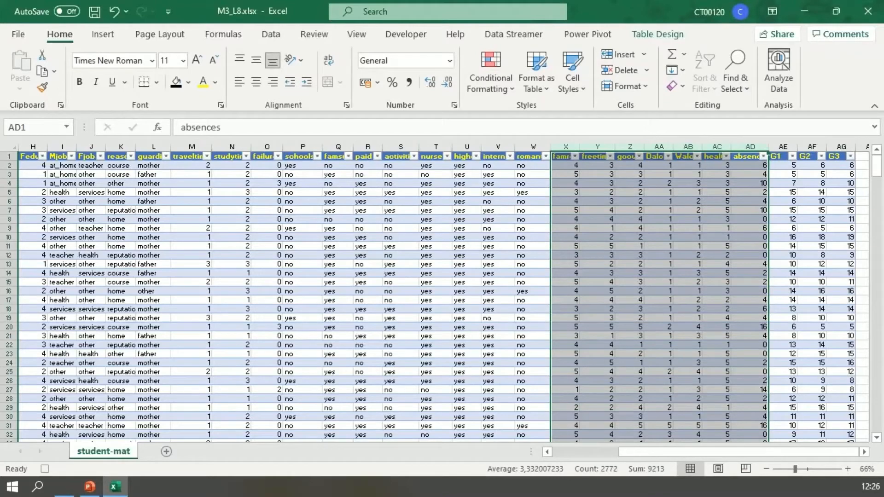
key(ctrl+1)
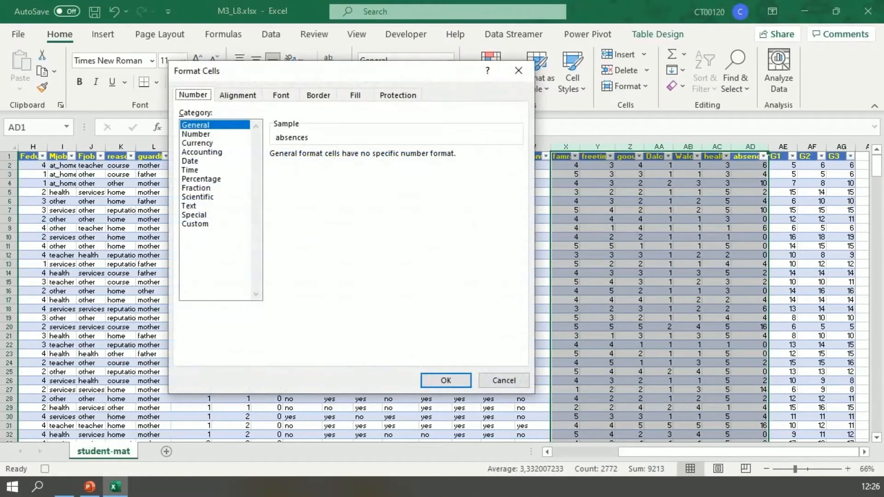
click(196, 134)
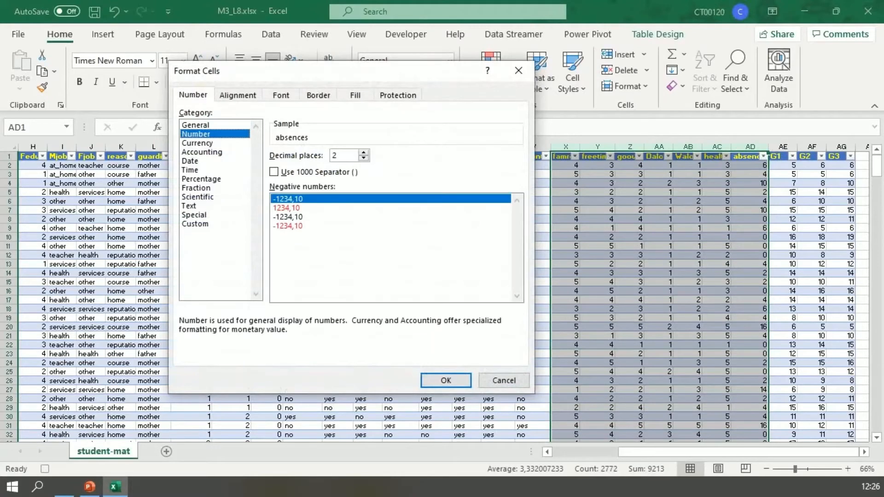
click(363, 159)
click(364, 159)
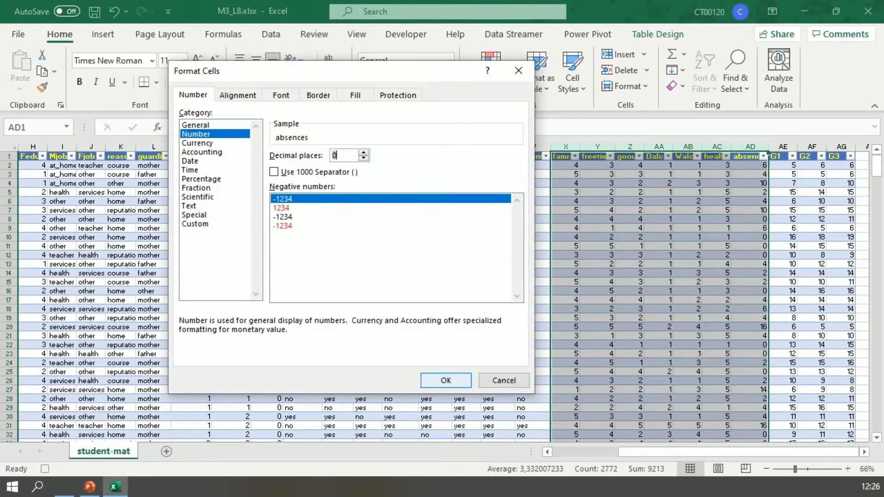
click(445, 380)
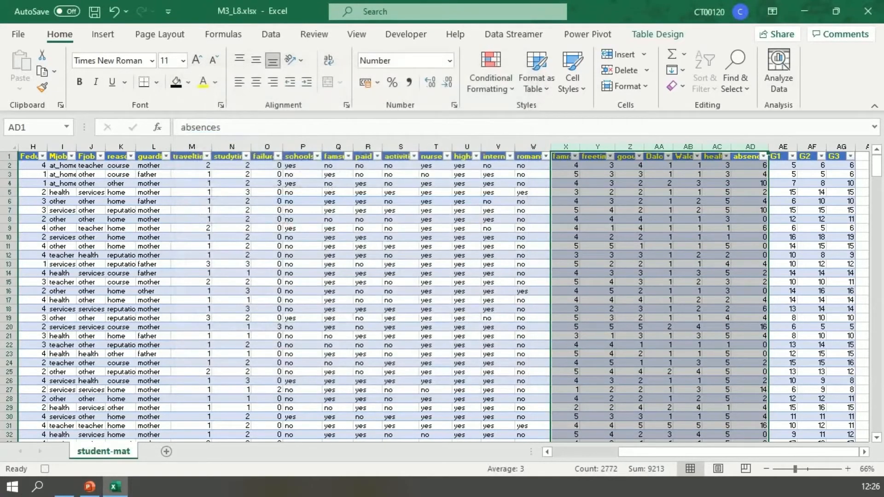
- Find every "mother" entry in the sheet and replace them all with "M"
drag(769, 452, 703, 452)
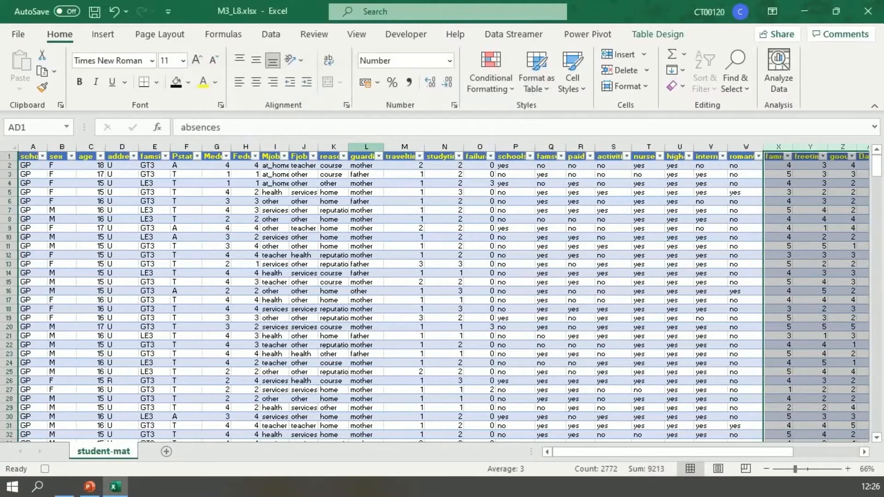
click(366, 147)
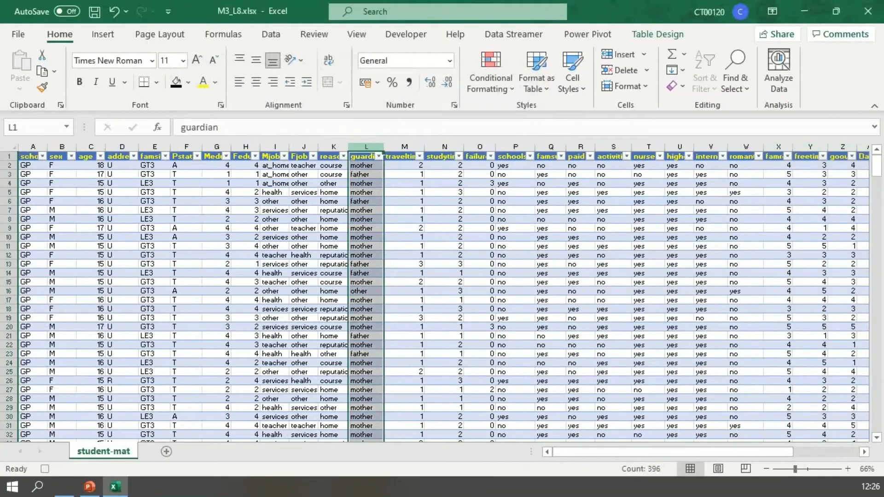
click(366, 174)
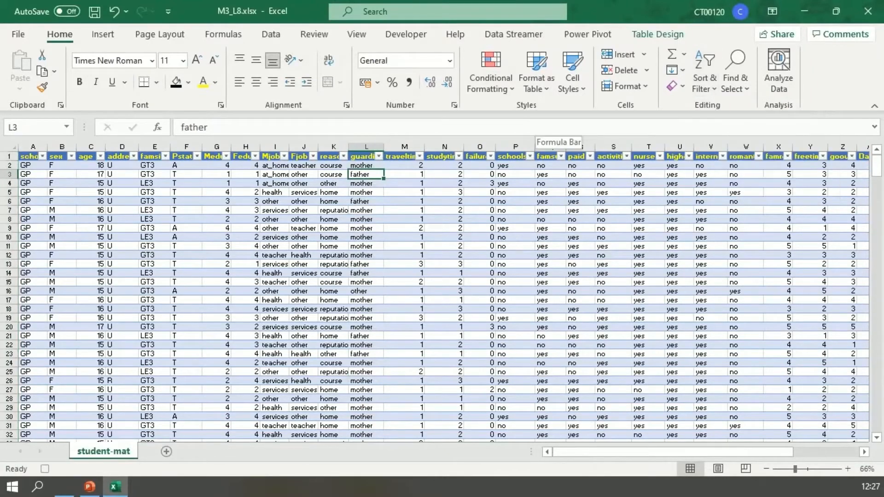
click(735, 69)
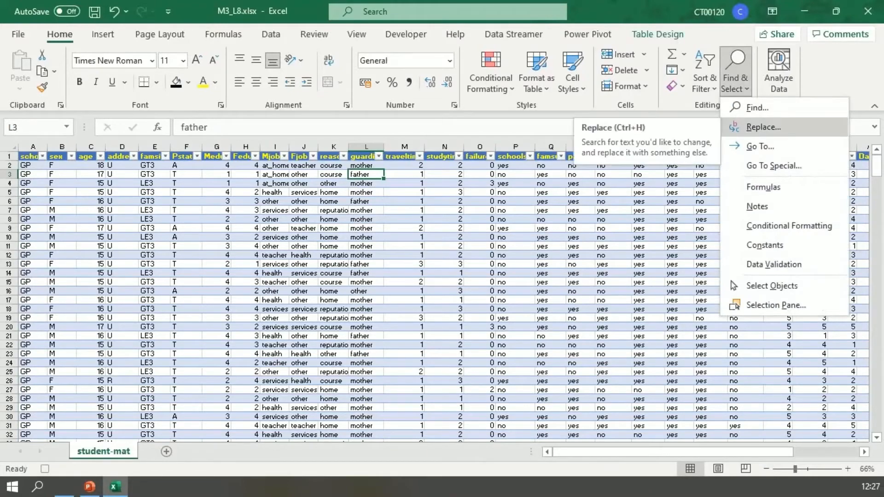
click(763, 127)
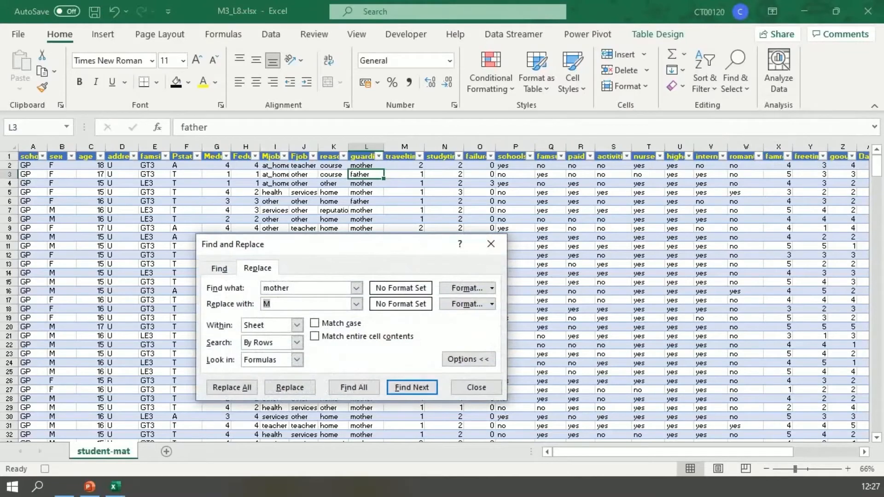
drag(299, 244, 310, 79)
click(365, 221)
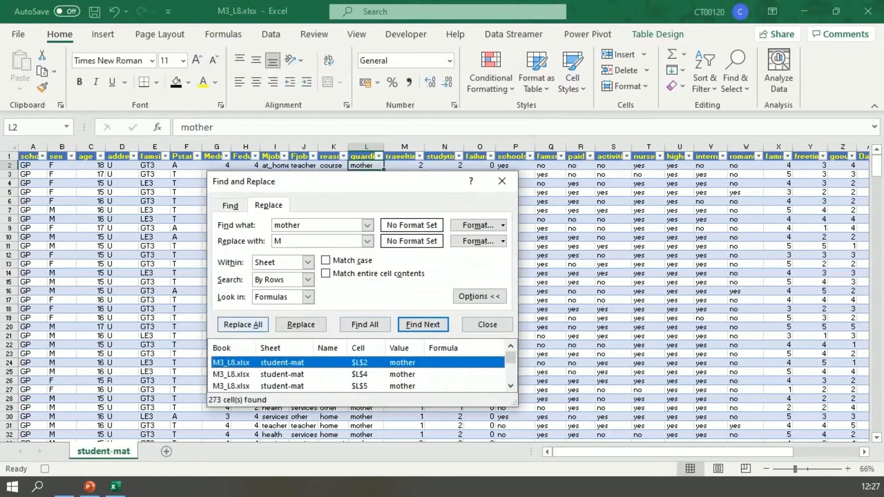
click(243, 324)
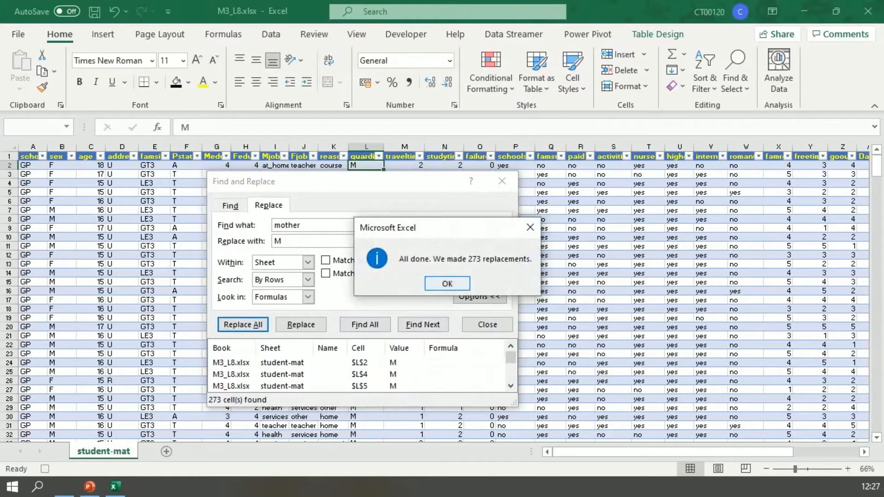
click(466, 282)
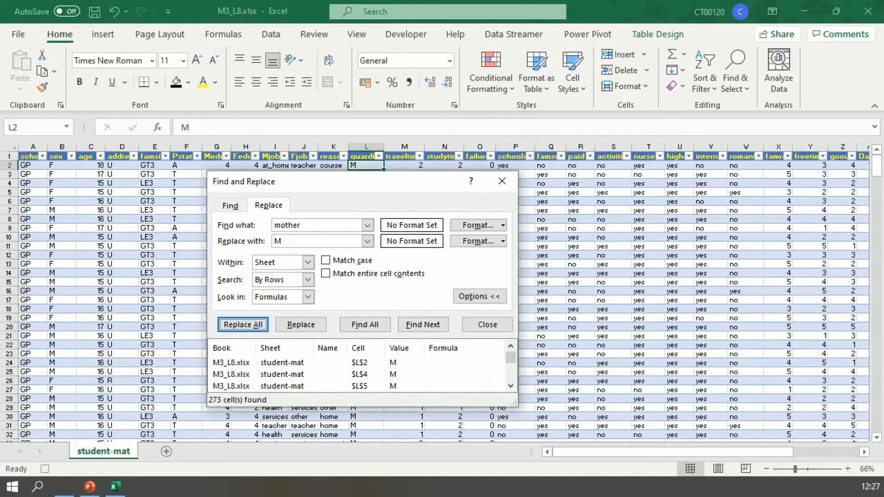
click(487, 324)
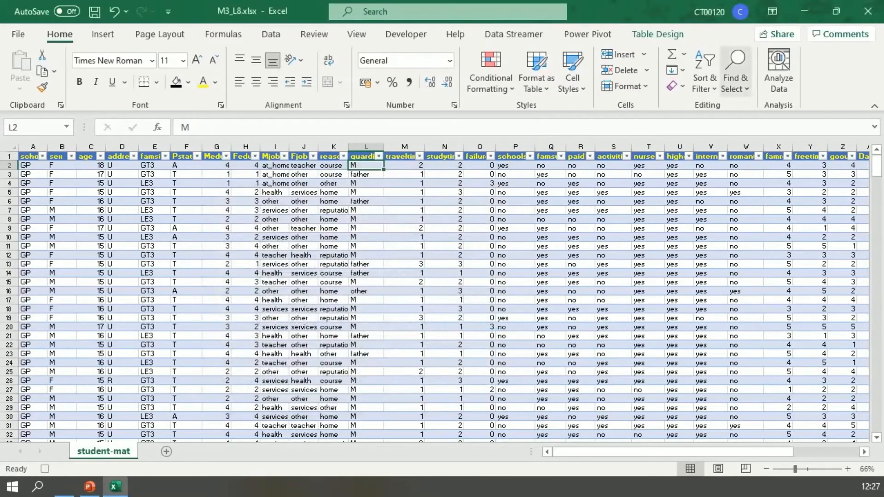
- Find every "father" entry in the sheet and replace them all with "F"
click(735, 73)
click(748, 126)
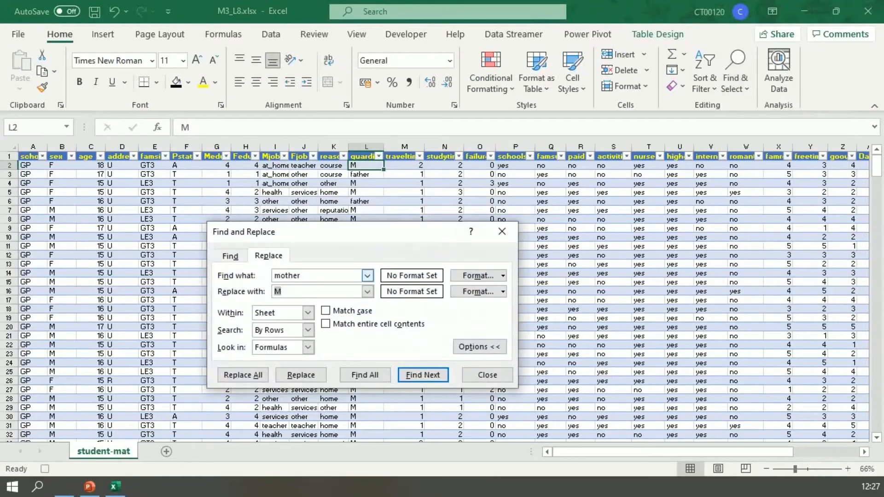
key(shift+Tab)
text(father)
key(Tab)
text(F)
click(365, 375)
click(242, 374)
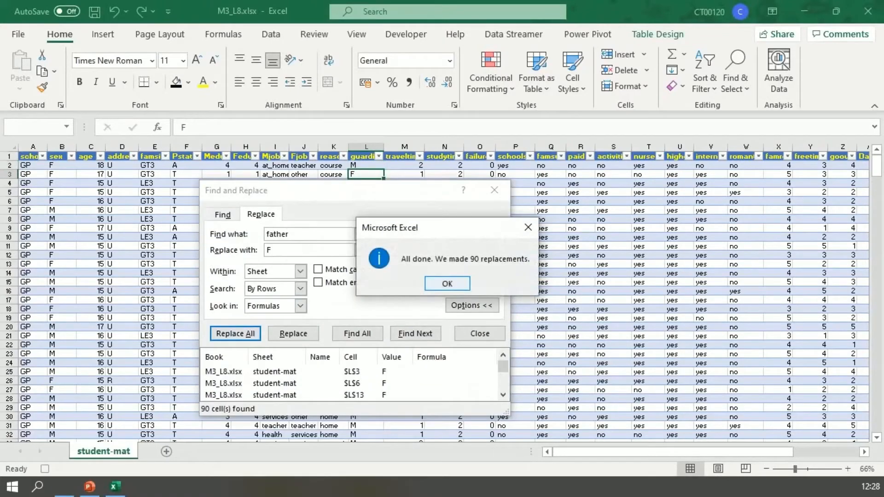
click(447, 284)
click(480, 333)
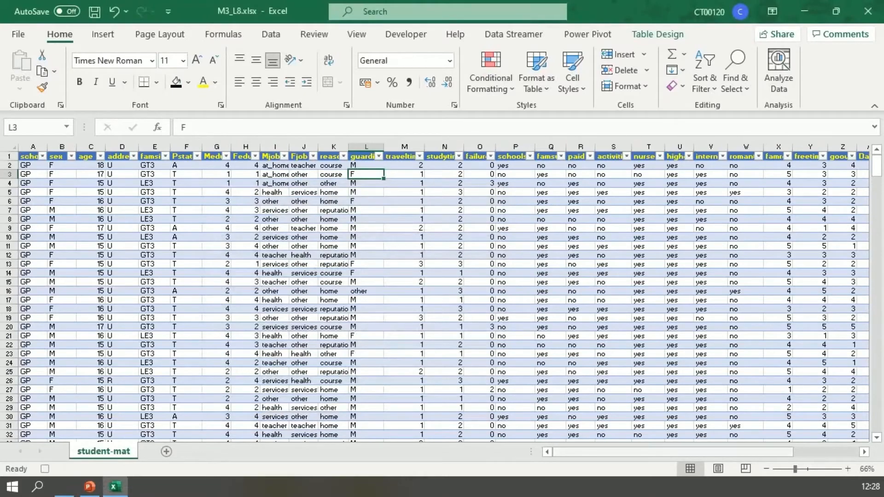
- Stop recording the formatting macro
drag(591, 452, 651, 452)
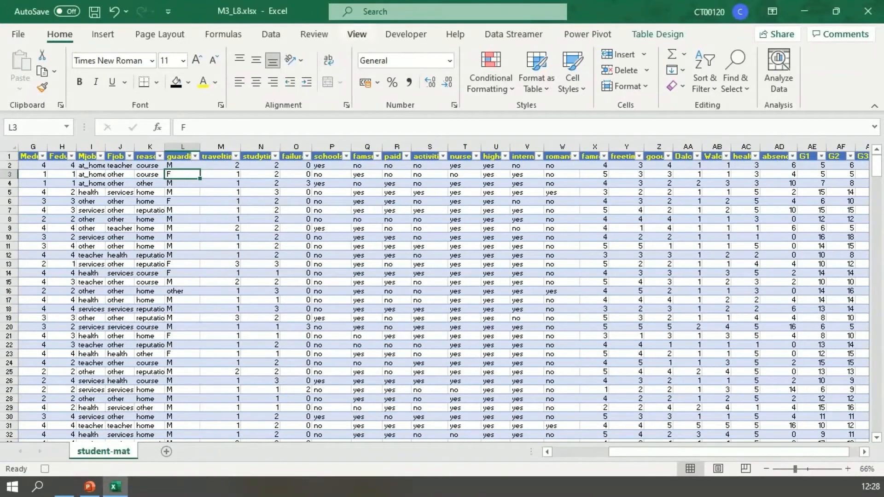
click(406, 34)
click(103, 55)
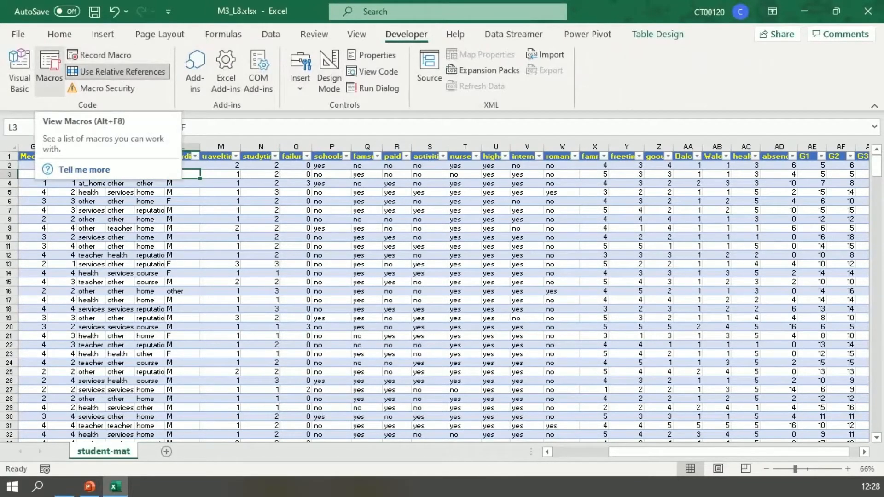
- Open the Demo_SR macro for editing and read through its recorded code
click(49, 69)
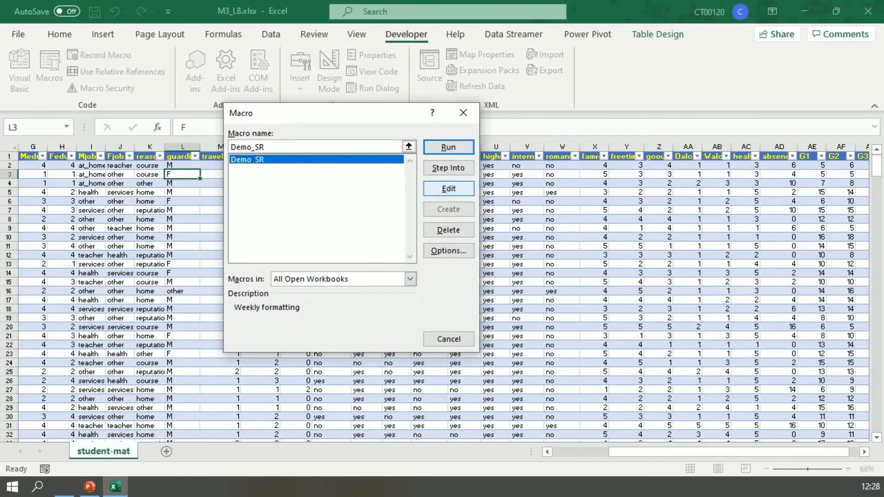
click(448, 189)
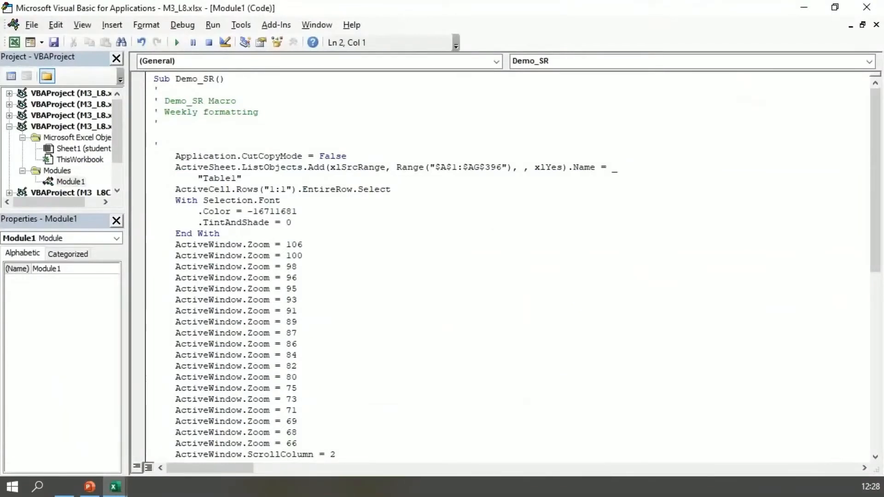
scroll(506, 267, down, 5)
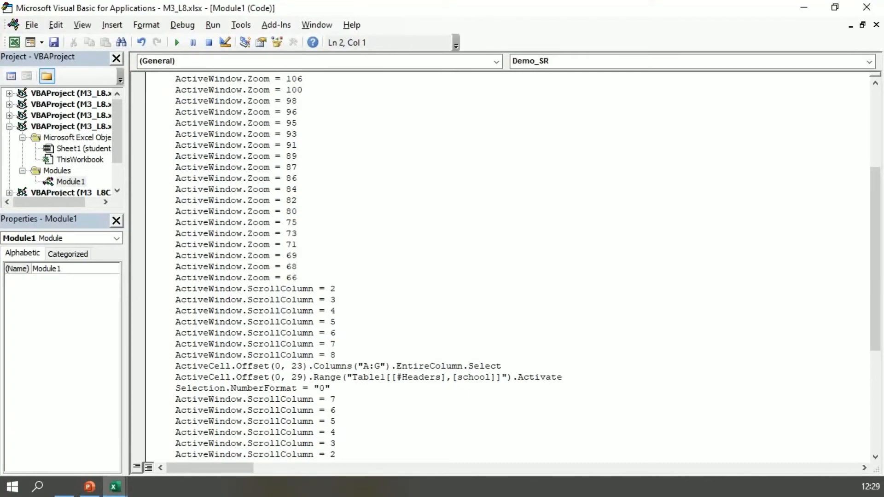
scroll(516, 267, down, 6)
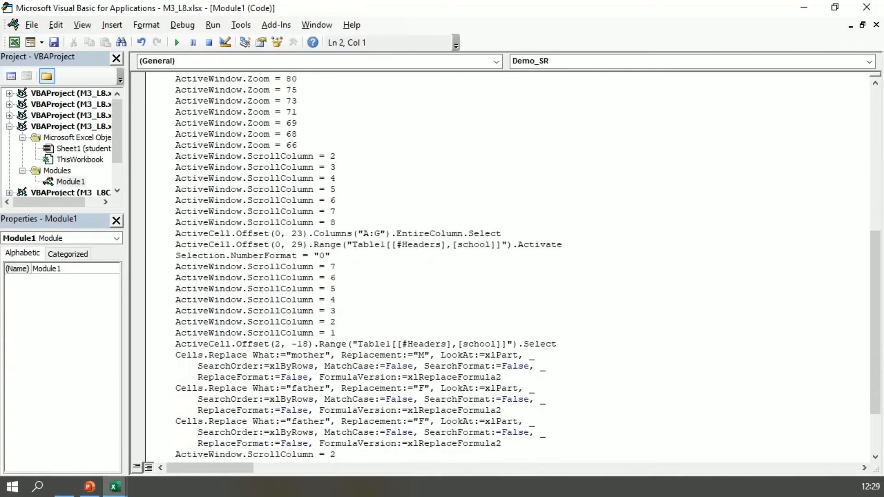
scroll(516, 267, up, 4)
scroll(516, 267, up, 7)
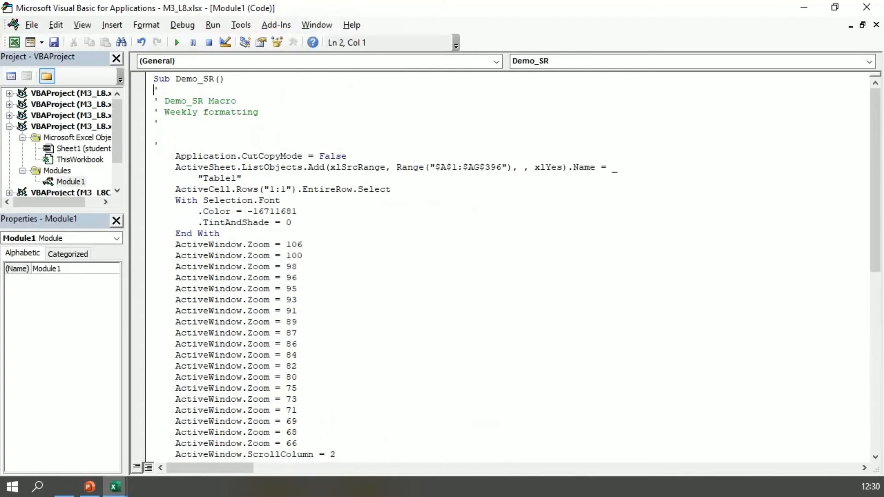
- Add the comment 'Create Table on the line above Application.CutCopyMode = False in the Demo_SR macro
click(159, 145)
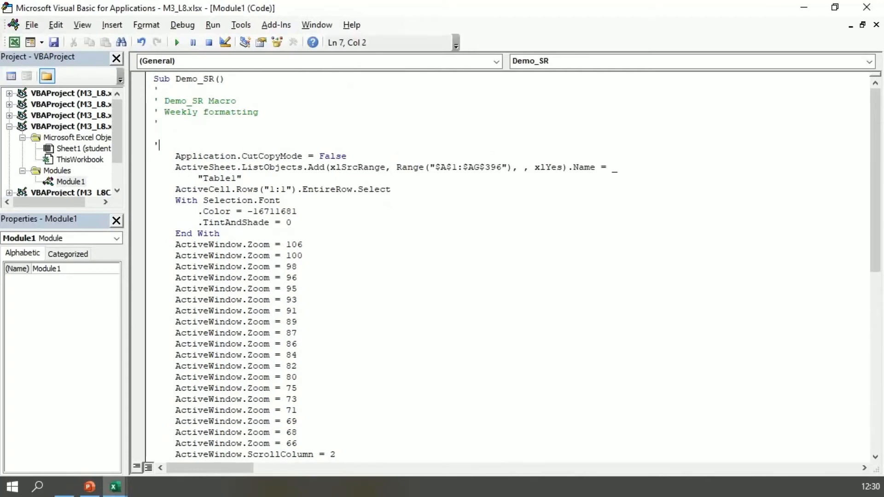
key(BackSpace)
text('Create Table)
click(298, 211)
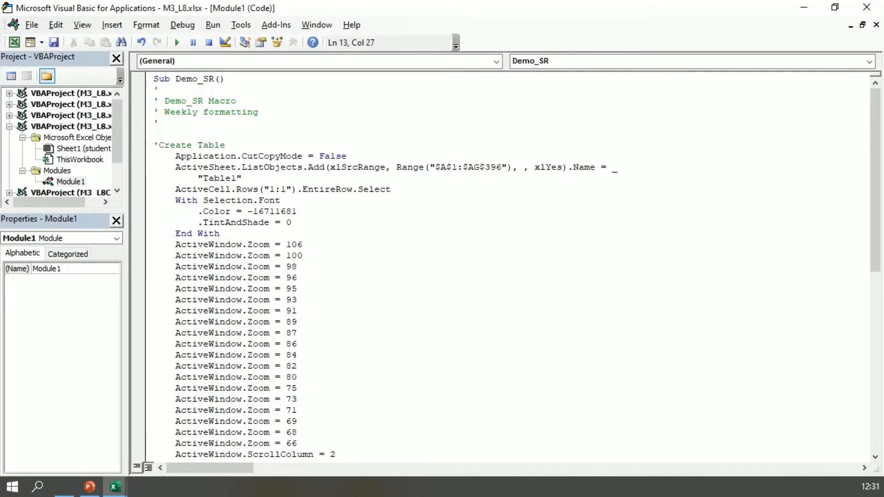
- Insert a comment line ' Changed Names after ActiveWindow.ScrollColumn = 8, above the A:G column selection statement
scroll(507, 267, down, 5)
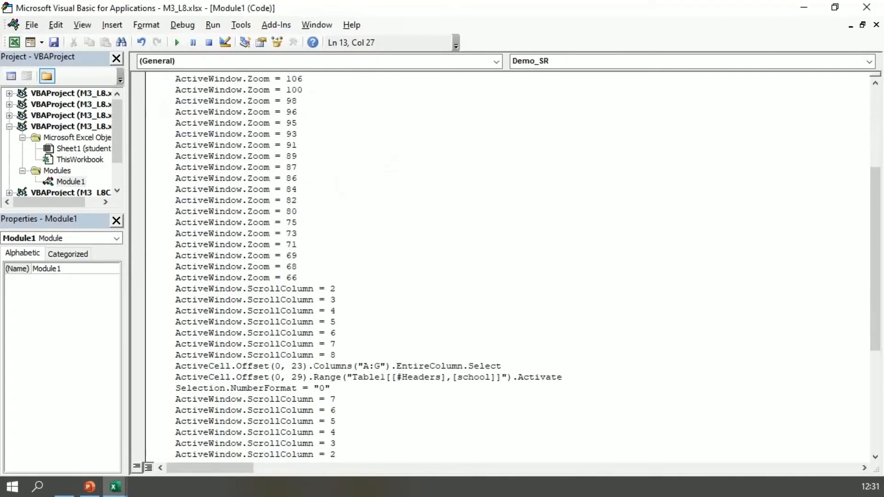
click(336, 355)
key(Return)
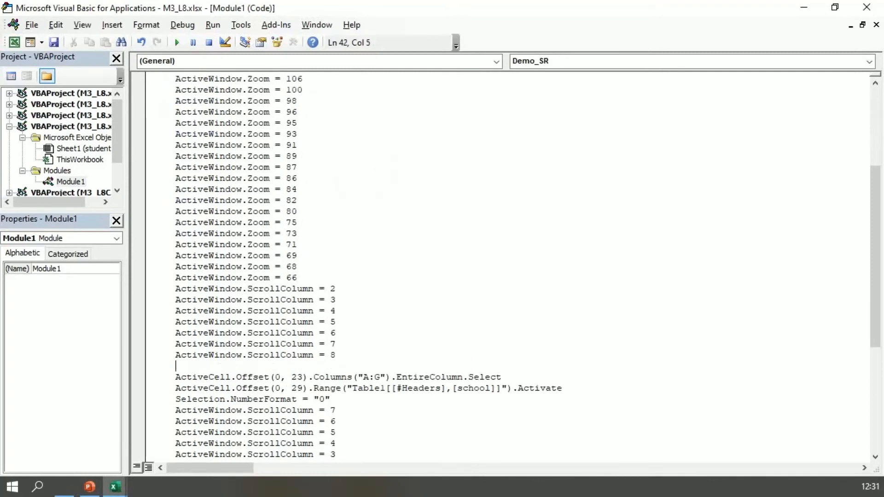
text(' Changed Nam)
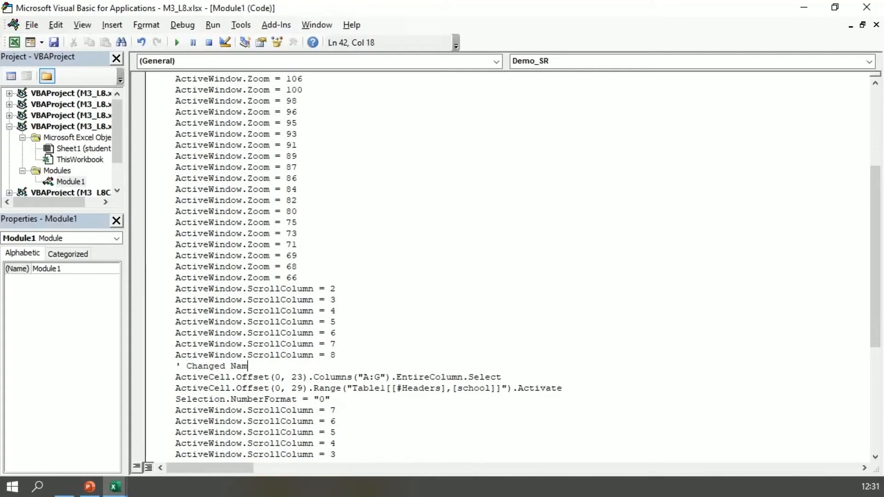
text(es)
click(336, 411)
- Save the commented macro code and try to undo the last replacement in the student-mat sheet
scroll(507, 267, down, 2)
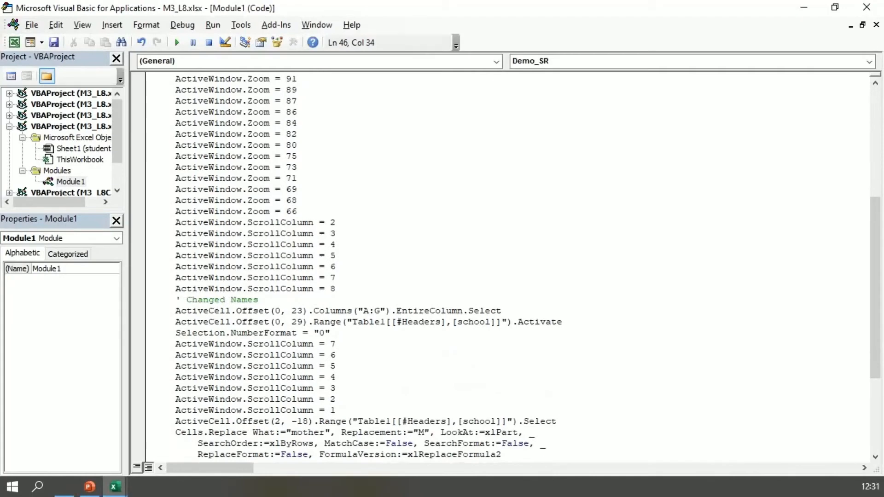
scroll(507, 267, down, 5)
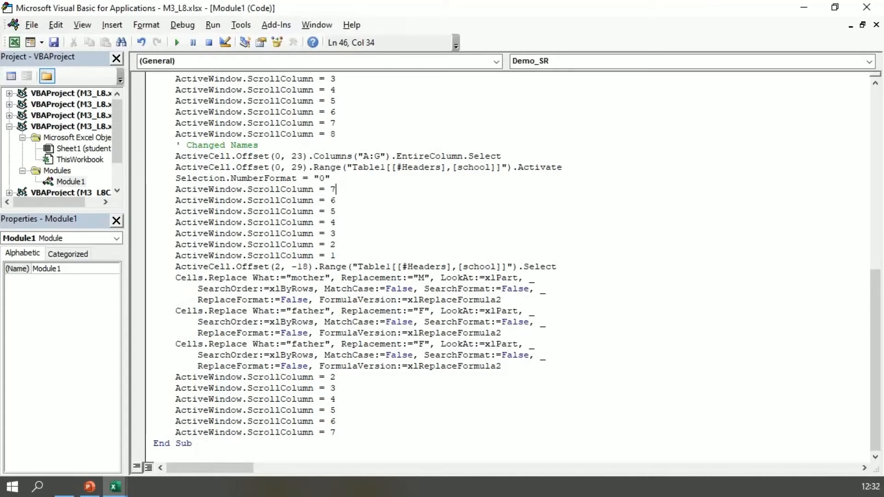
key(ctrl+s)
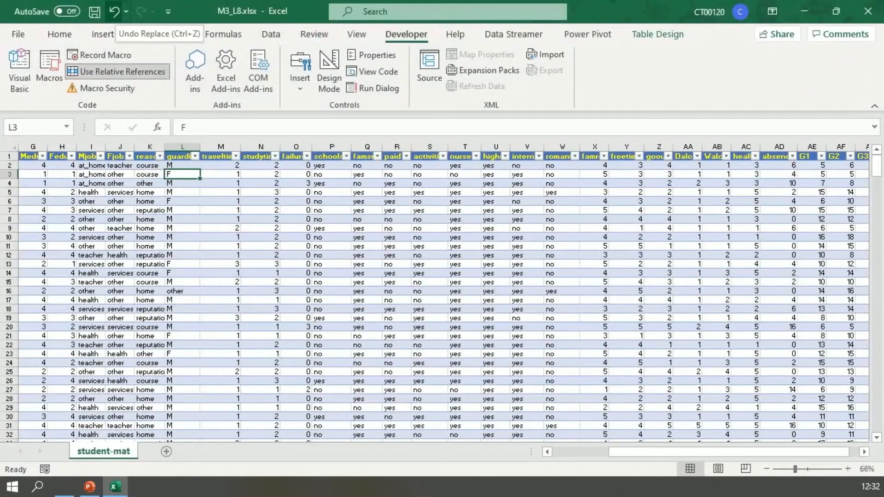
click(114, 13)
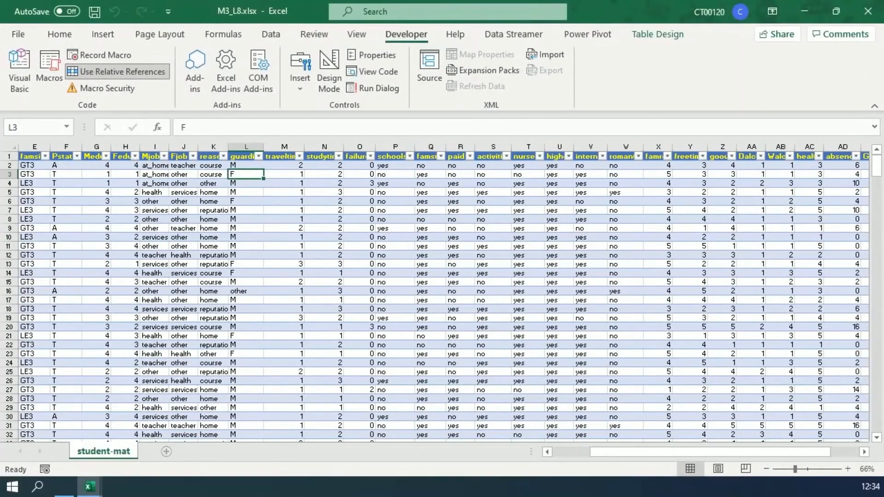
- Add a new worksheet and paste the copied original student data at cell A1
click(166, 452)
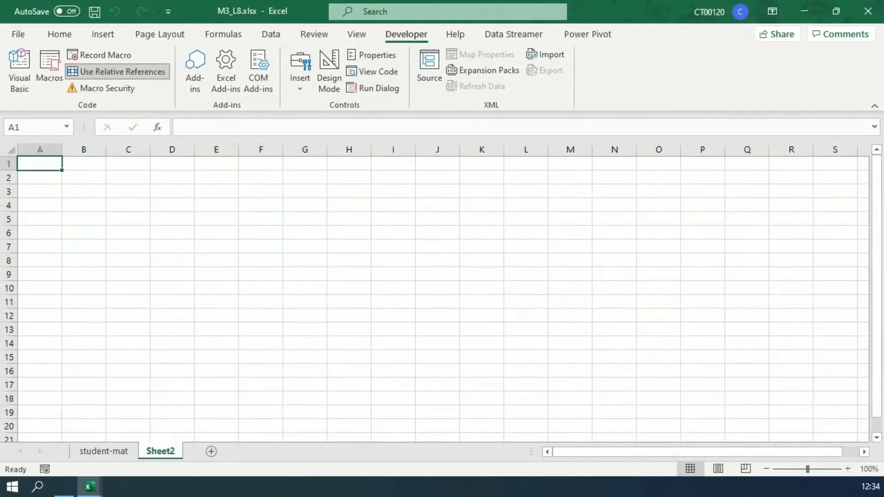
right_click(54, 164)
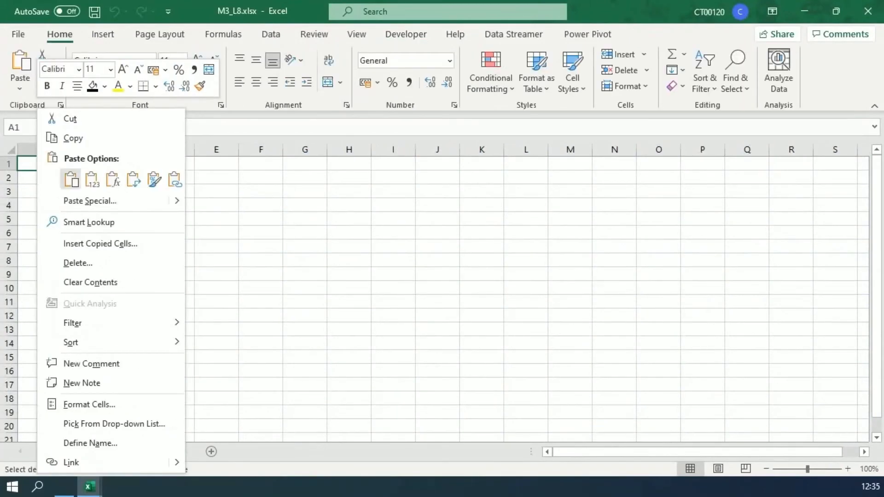
click(70, 179)
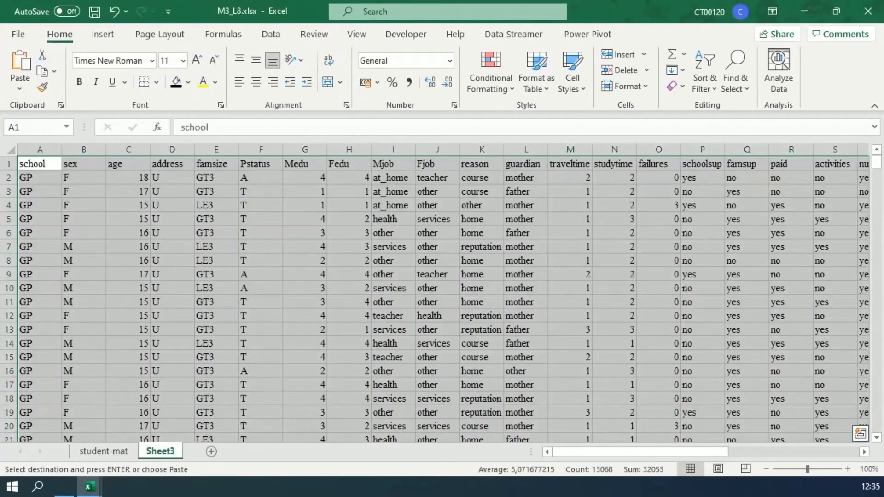
click(40, 164)
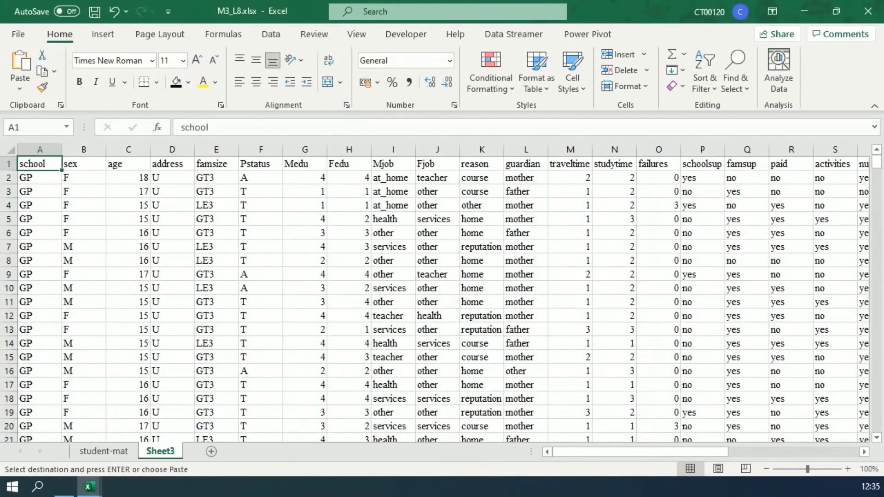
- Run the Demo_SR macro on the student data in the new sheet
click(406, 34)
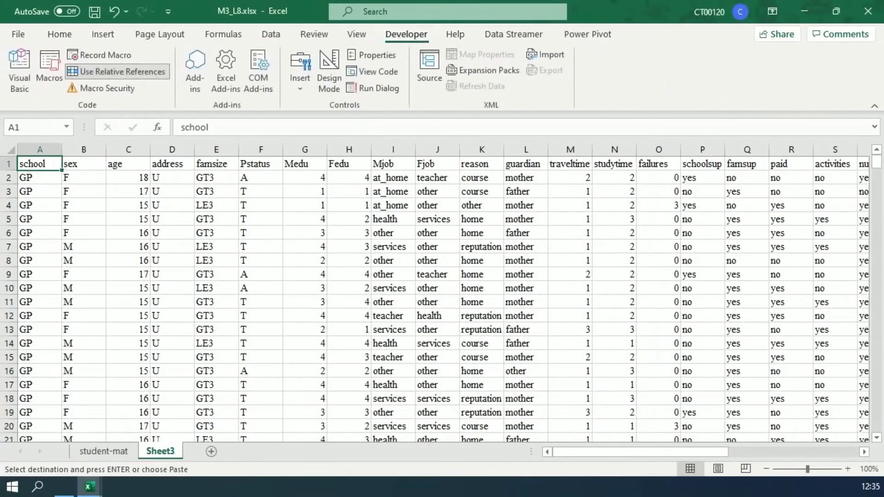
click(49, 69)
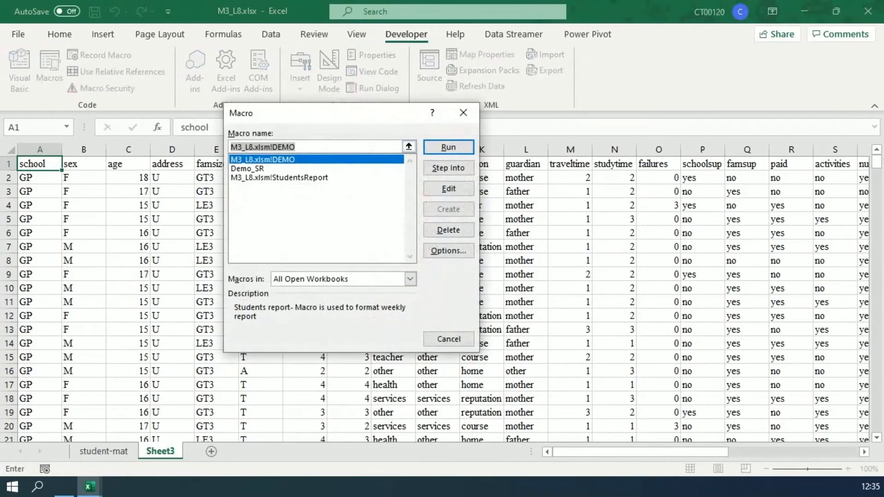
click(248, 168)
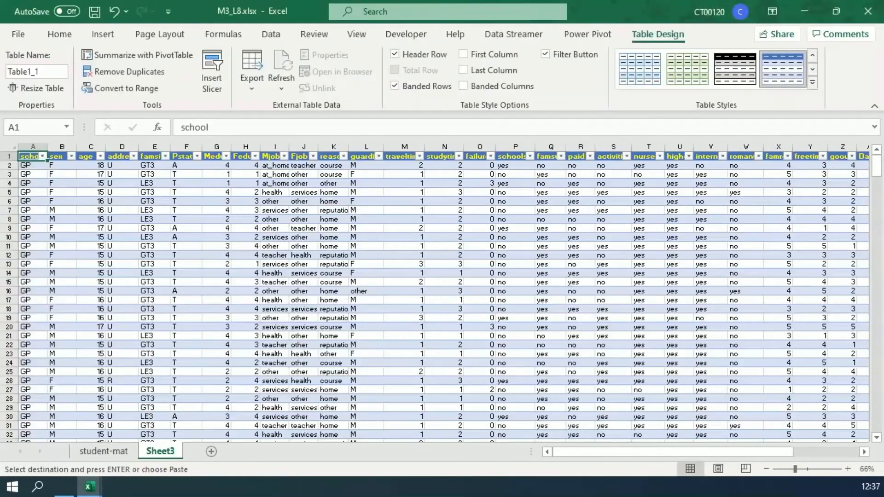
mouse_move(578, 451)
mouse_down()
mouse_move(644, 452)
mouse_move(579, 452)
mouse_up()
scroll(435, 295, down, 5)
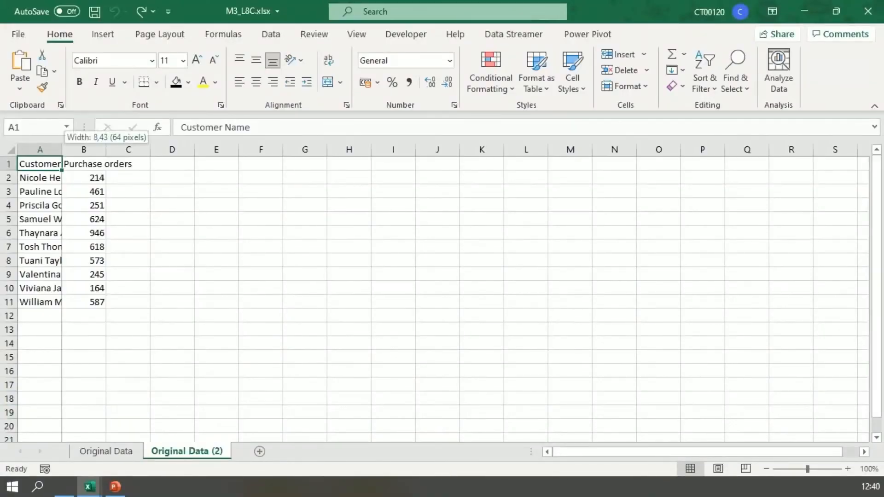
- Autofit columns A and B to their contents in the Original Data (2) sheet of M3_L8C.xlsx
double_click(62, 149)
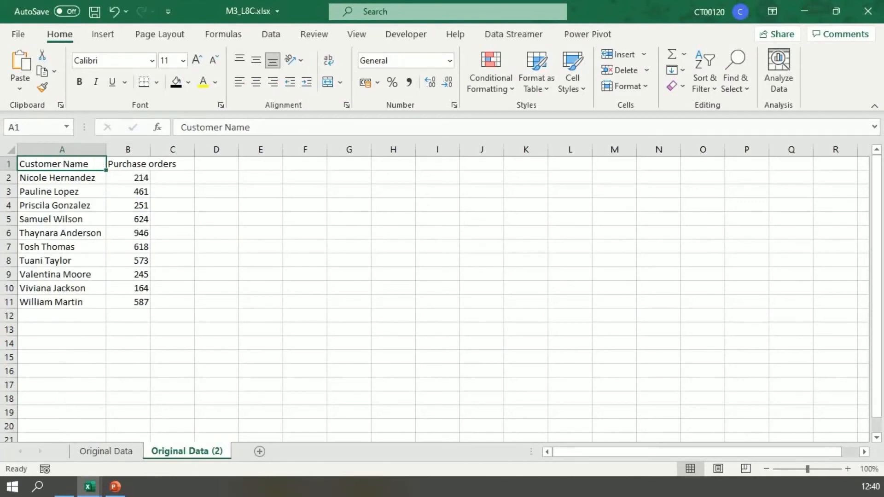
double_click(150, 149)
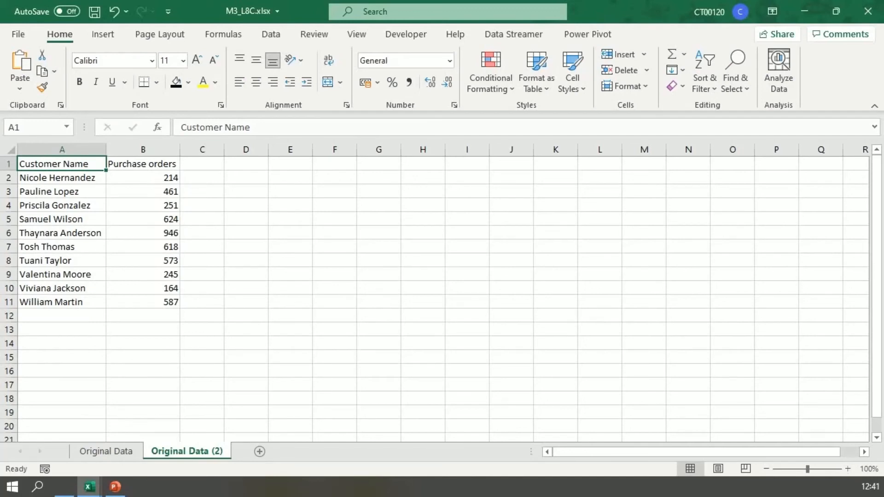
- Start recording a macro named Client_Report, stored in This Workbook, with the description "Monthly Report"
click(406, 34)
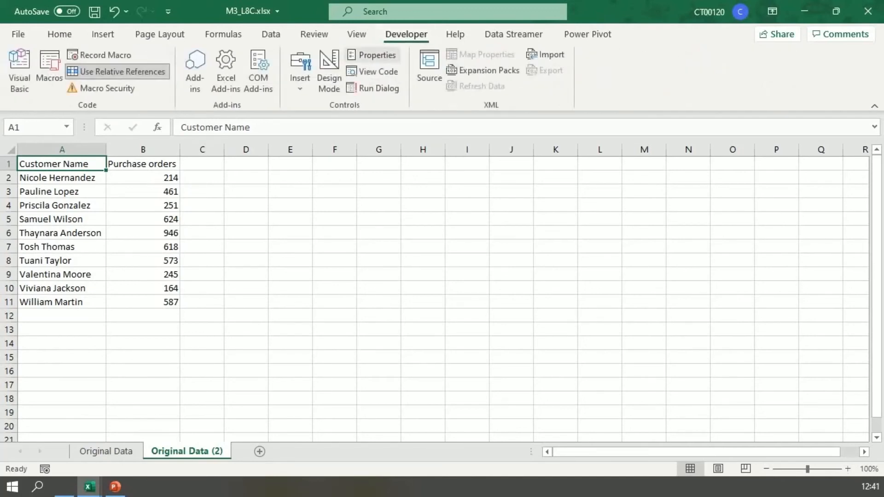
click(99, 55)
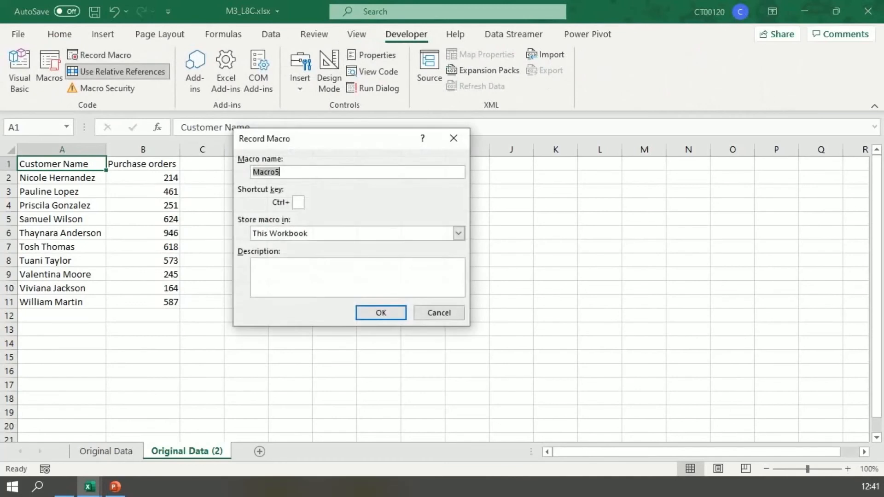
key(BackSpace)
text(Client_Report)
click(254, 265)
text(M)
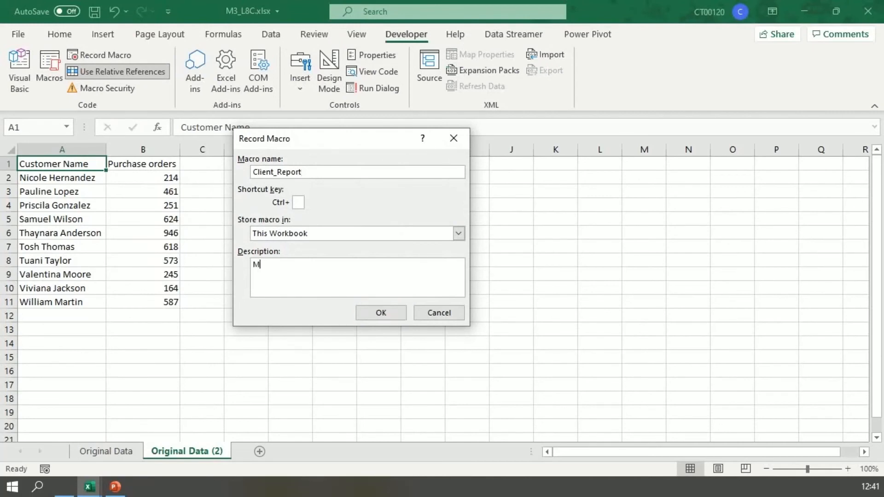
text(onthly Report)
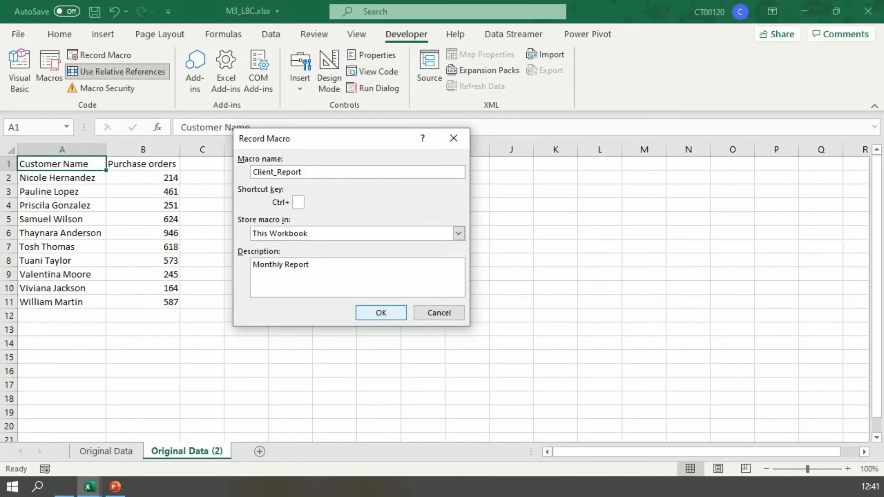
click(380, 312)
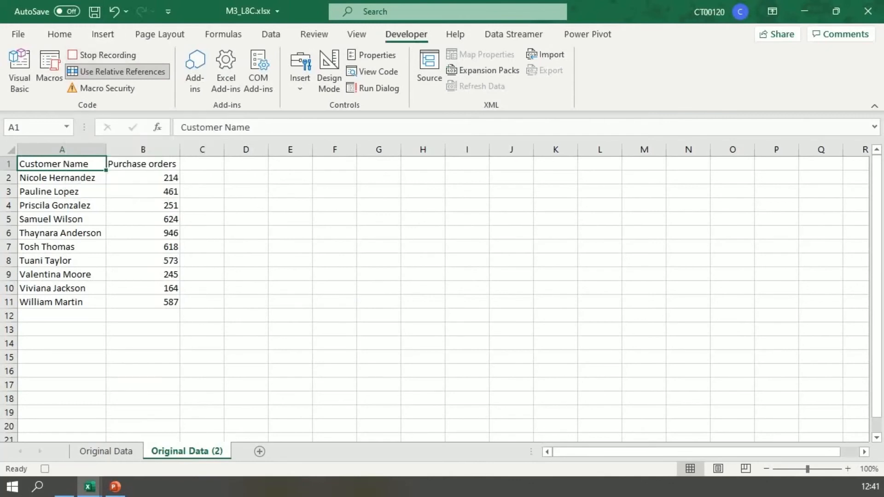
- Insert a column before Purchase orders and enter the header "Last Names" in B1
click(135, 150)
right_click(133, 152)
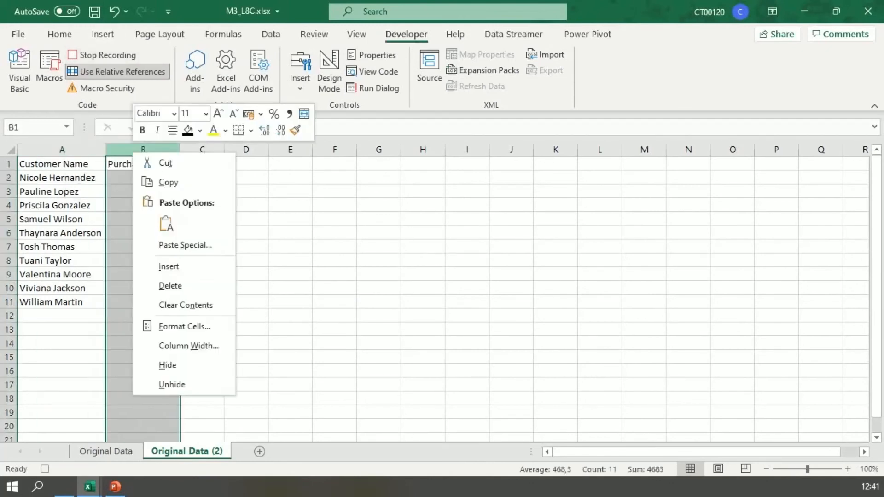
click(168, 266)
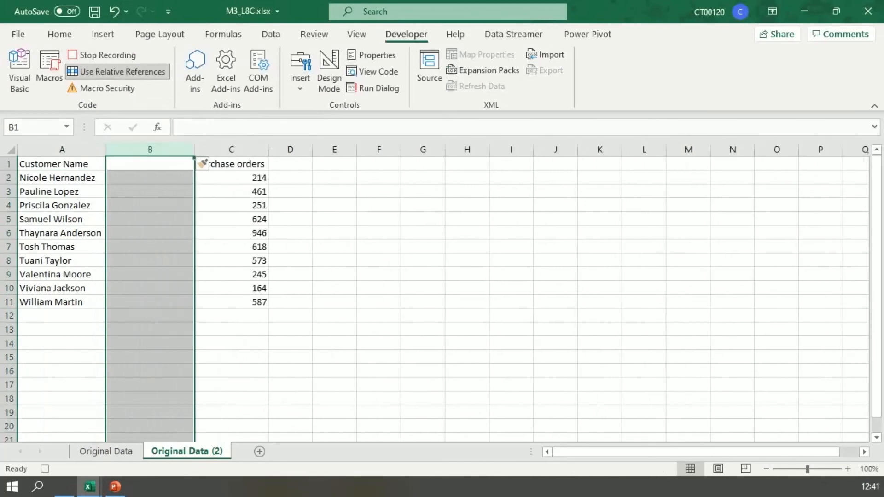
click(150, 164)
text(L)
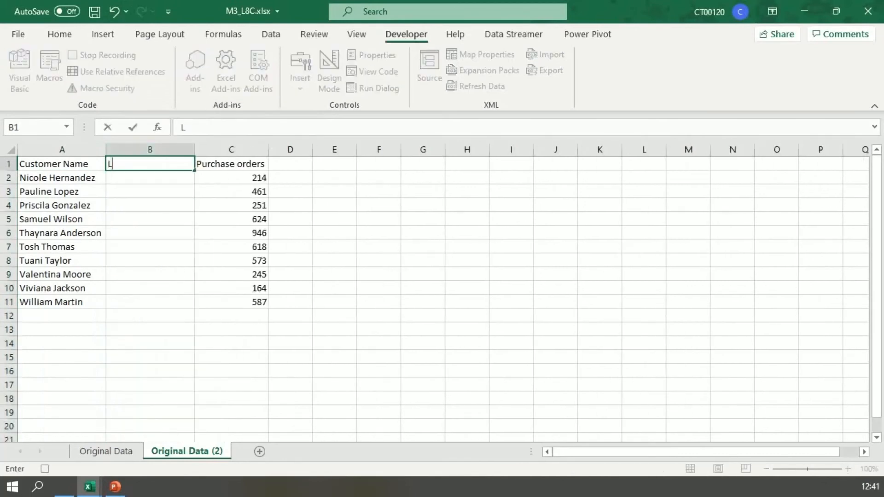
text(ast Names)
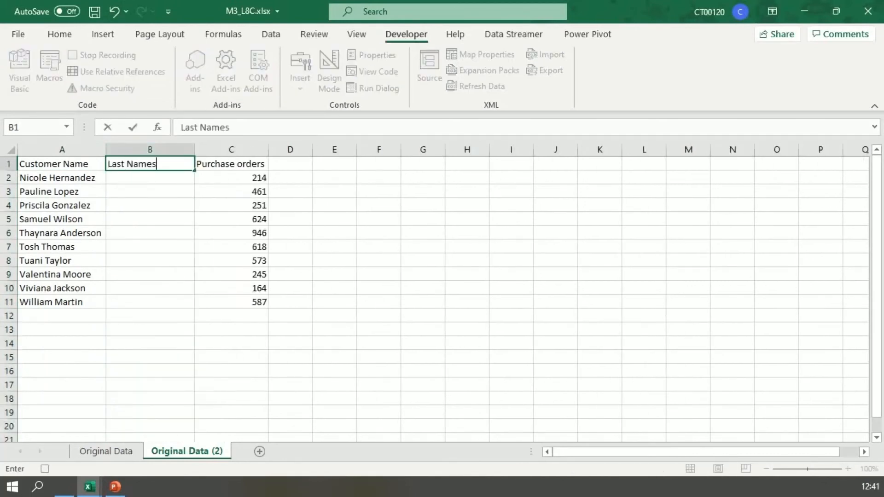
- Replace the header in A1 with "First Names"
key(Left)
text(Firs)
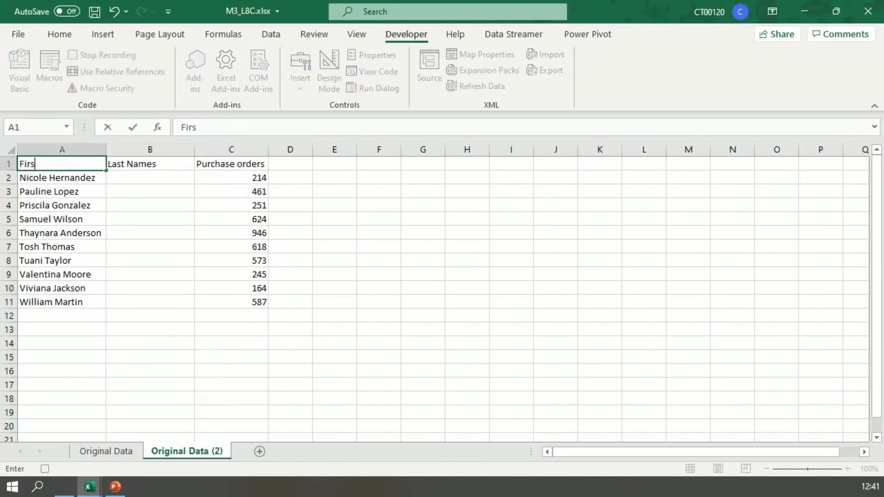
text(t Names)
key(Return)
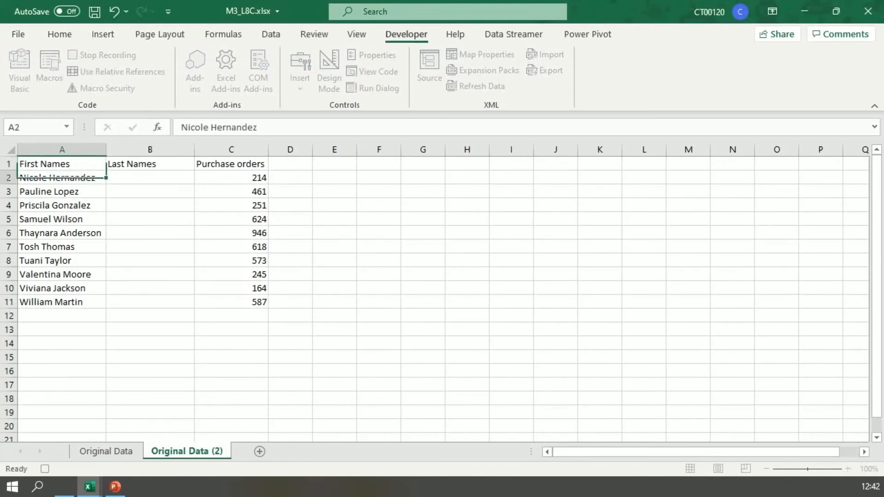
- Split the full names in A2:A11 into columns A and B with Text to Columns, delimited by tab and space
key(shift+Down)
key(shift+Down)
key(shift+Down)
key(shift+Down)
key(shift+Down)
key(shift+Down)
key(shift+Down)
key(shift+Down)
key(shift+Down)
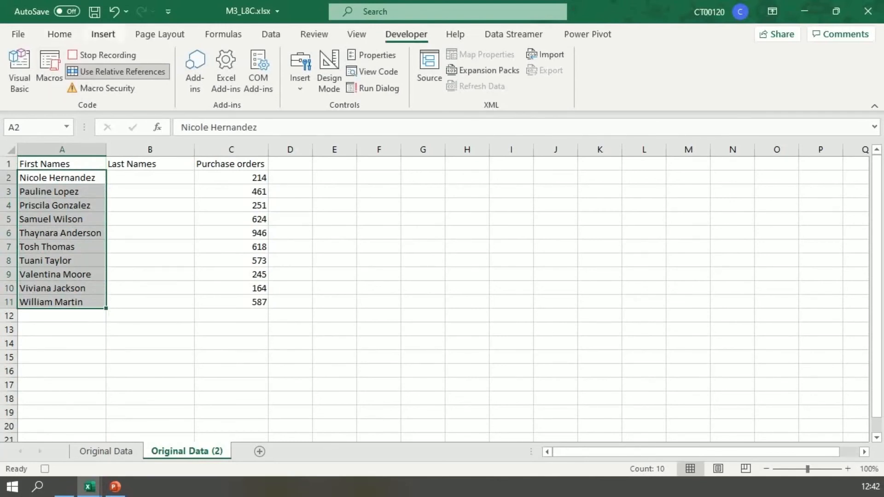
click(270, 34)
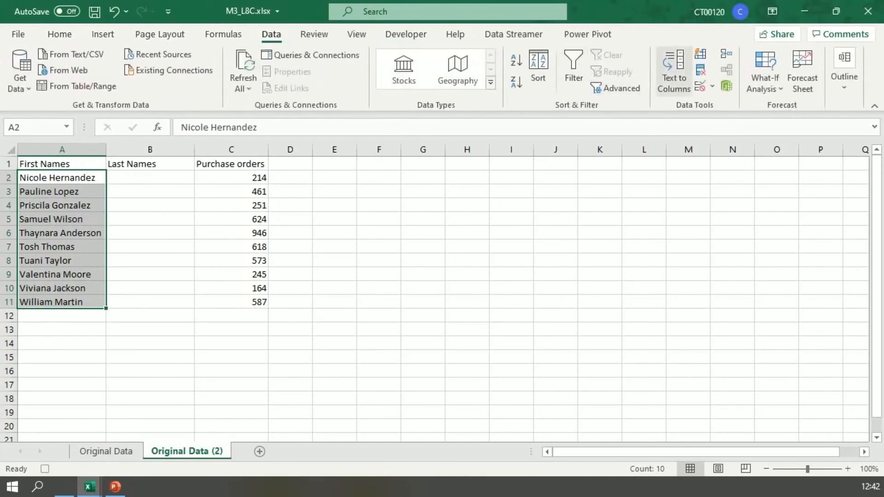
click(674, 69)
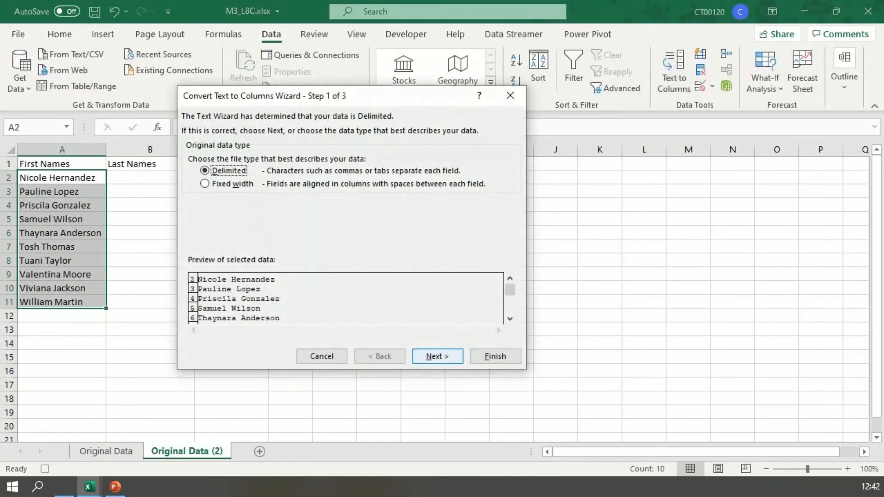
key(Return)
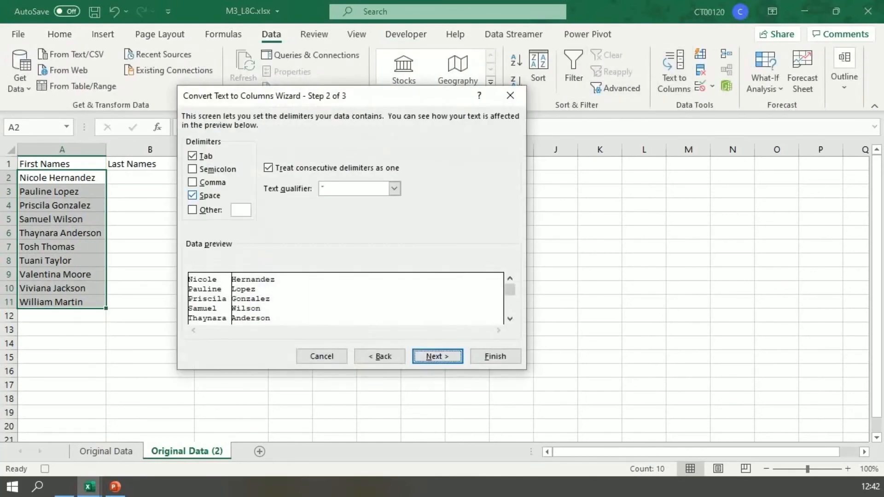
click(191, 195)
click(192, 195)
key(Return)
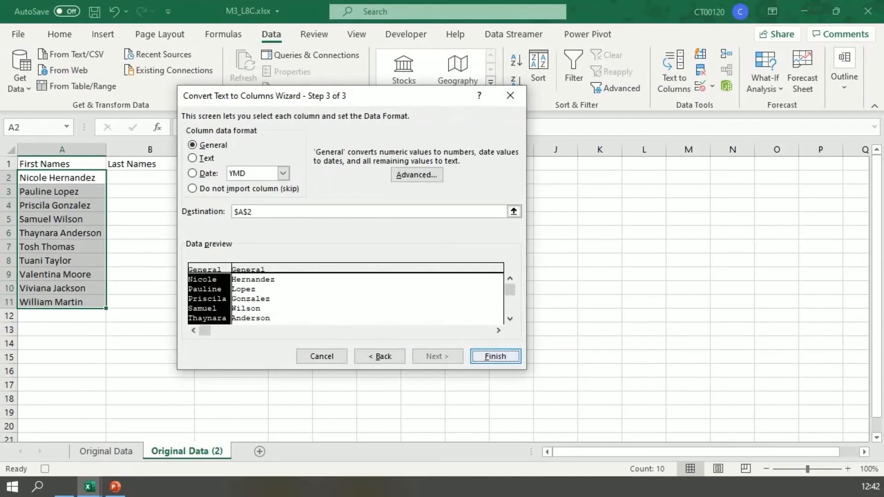
key(Return)
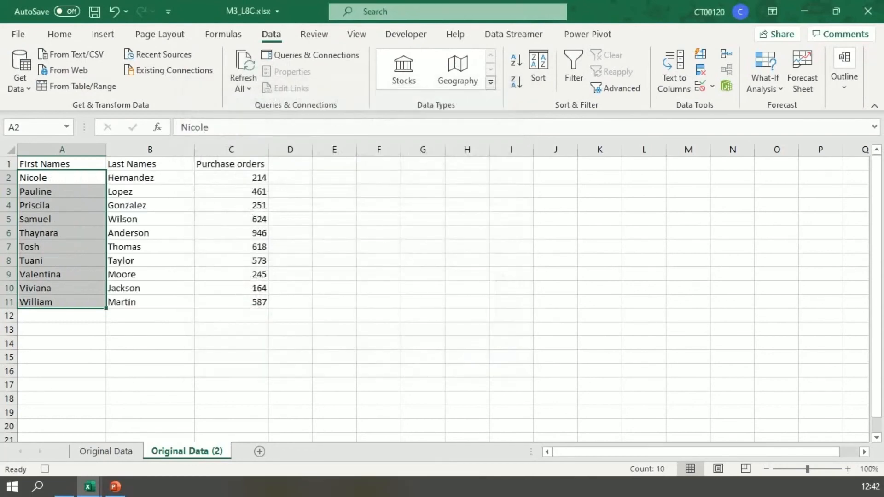
- Convert the range A1:C11 into a table with headers
key(ctrl+Home)
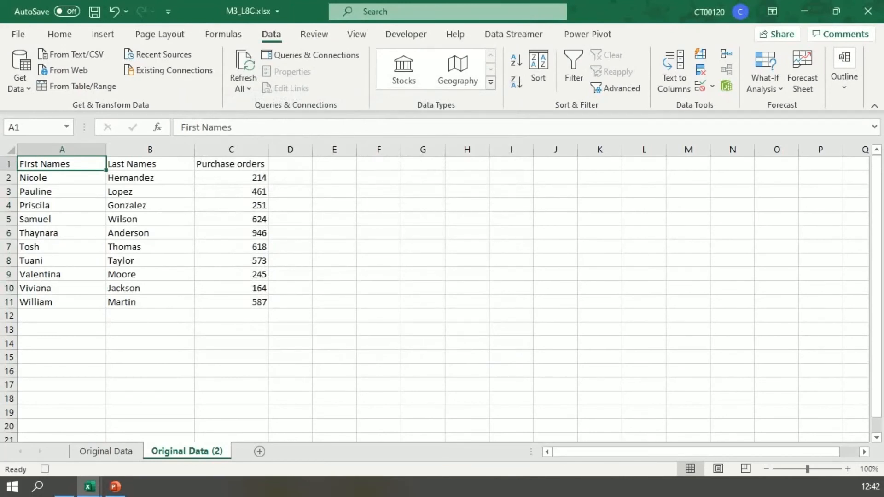
key(ctrl+t)
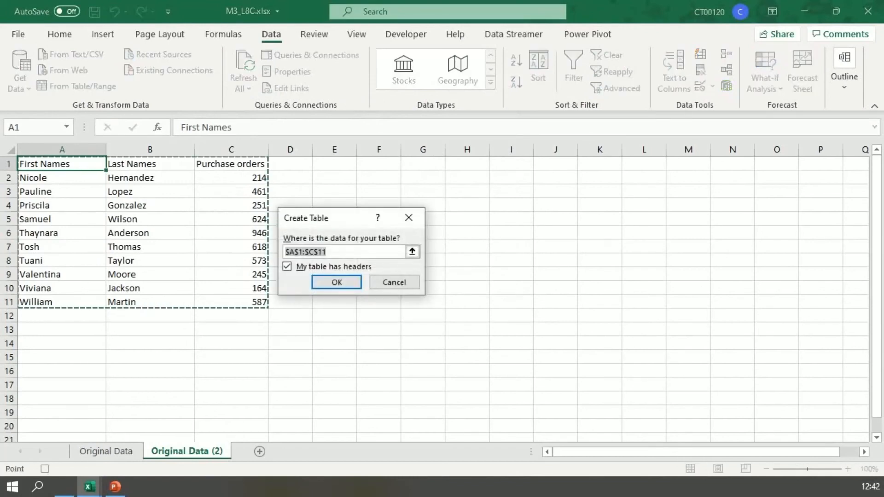
key(Return)
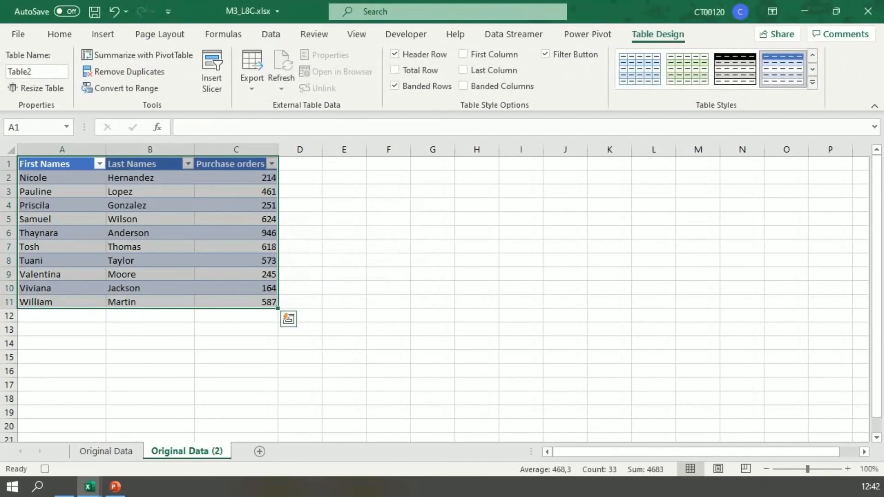
click(300, 275)
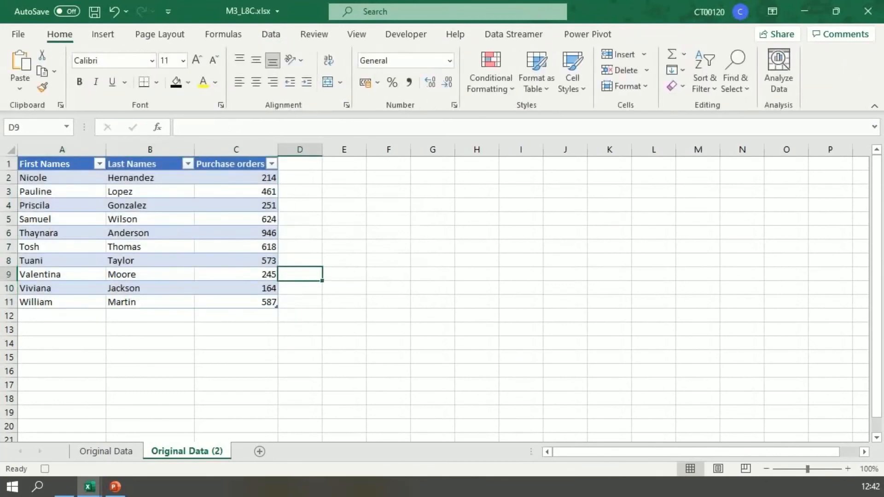
- Highlight Purchase orders values greater than 600 in C2:C11 with Light Red Fill with Dark Red Text
drag(236, 178, 236, 302)
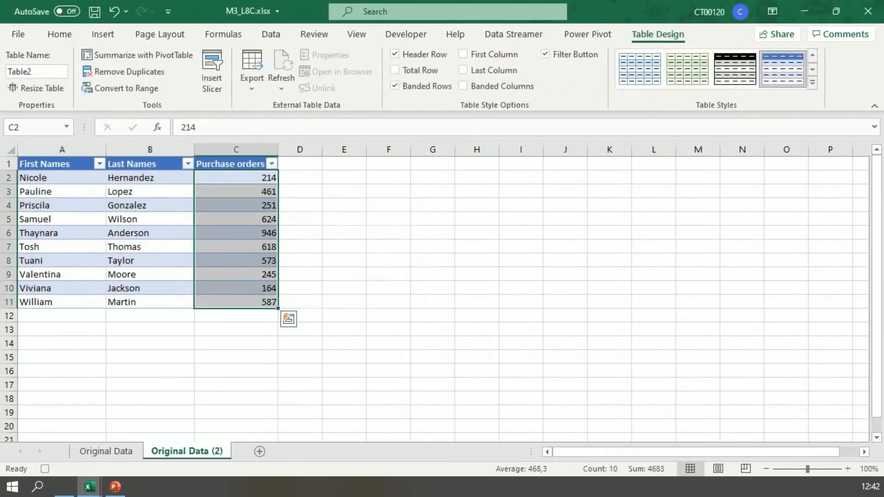
click(60, 34)
click(491, 74)
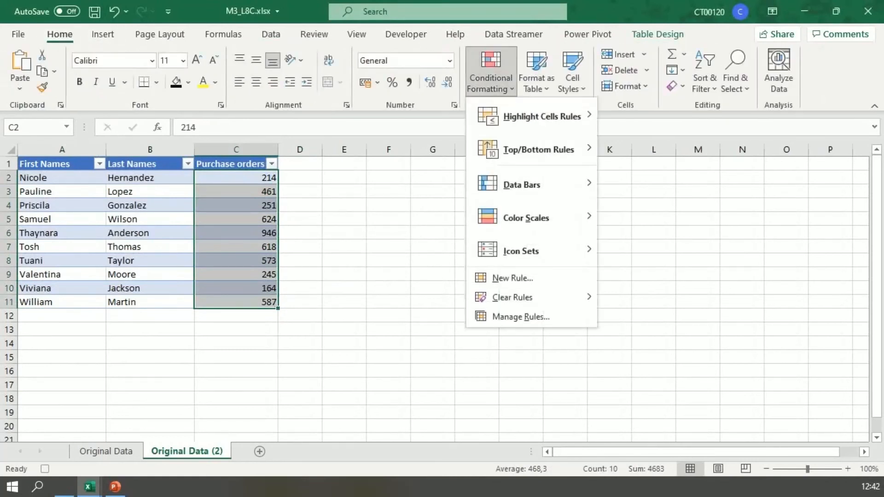
mouse_move(532, 116)
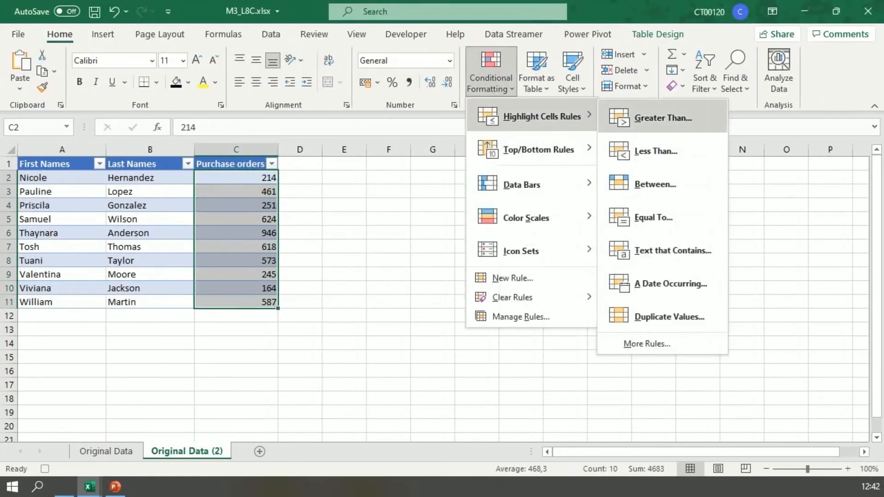
click(663, 118)
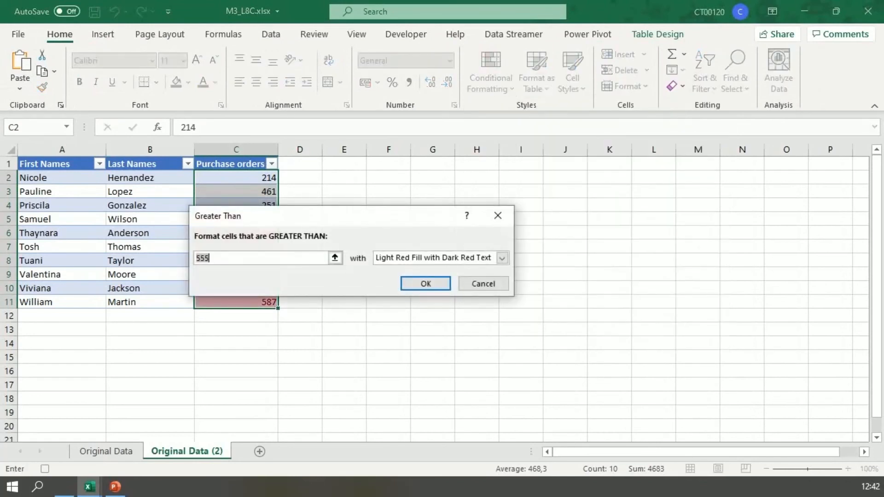
text(600)
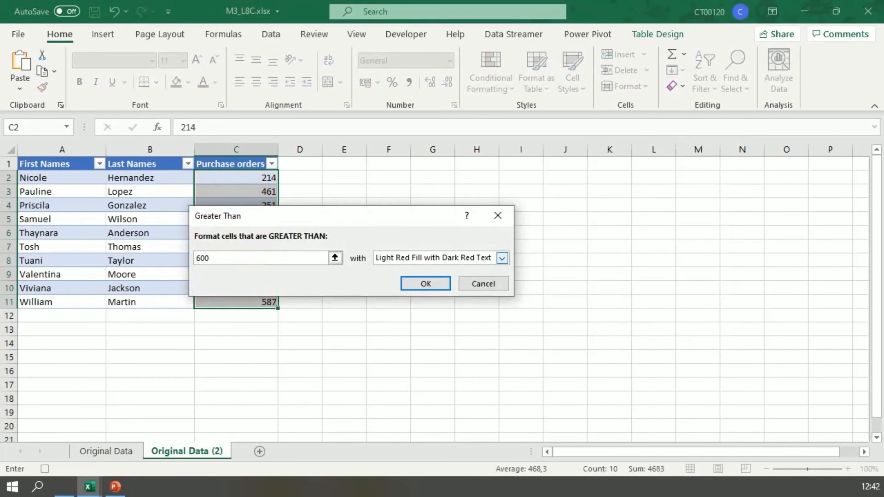
click(425, 284)
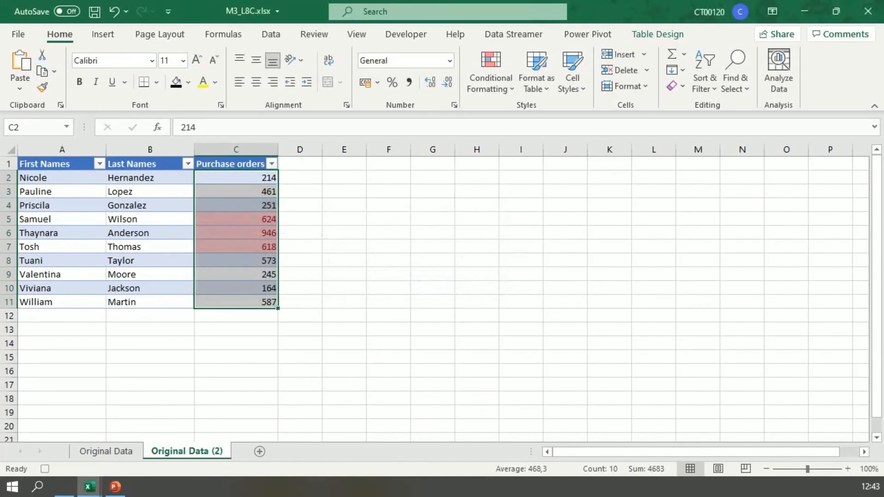
- Stop recording the Client_Report macro and deselect the Purchase orders values
click(406, 34)
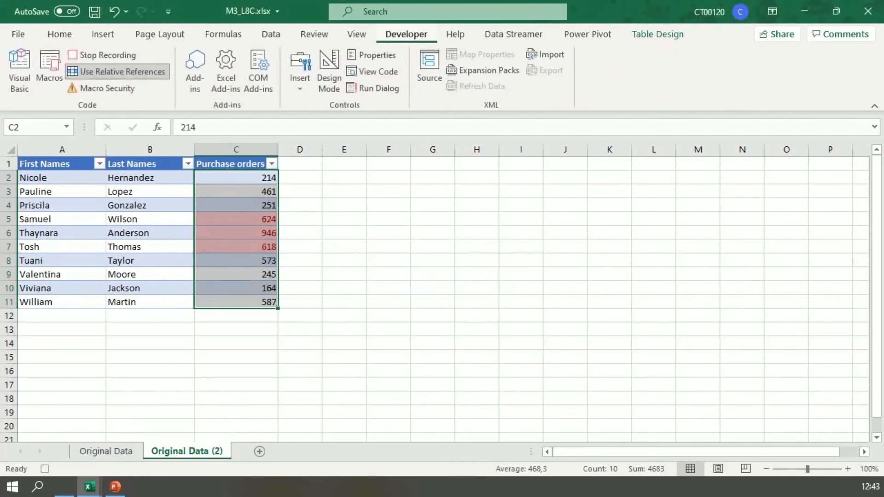
click(104, 55)
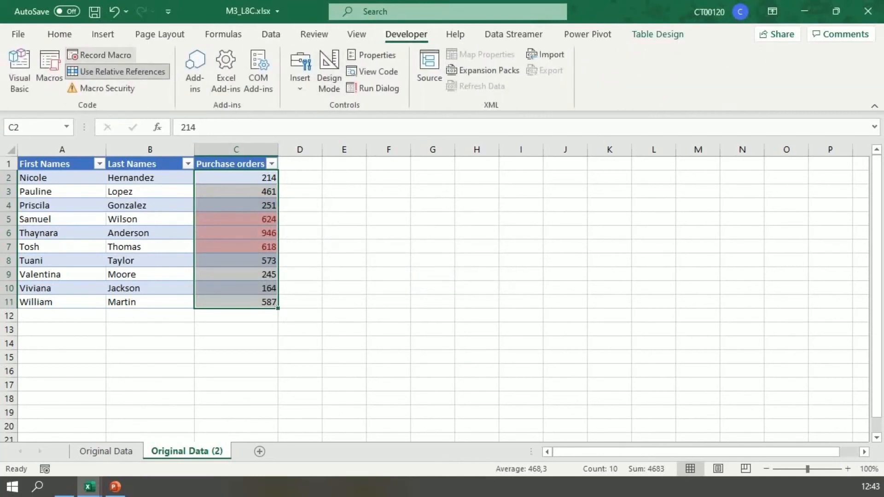
click(236, 371)
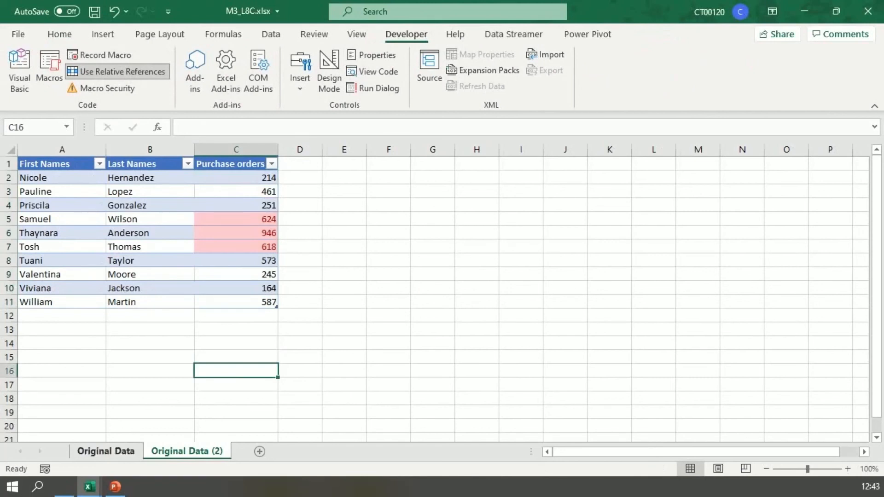
- Run the Client_Report macro from cell A1 of the Original Data sheet
click(105, 451)
click(40, 164)
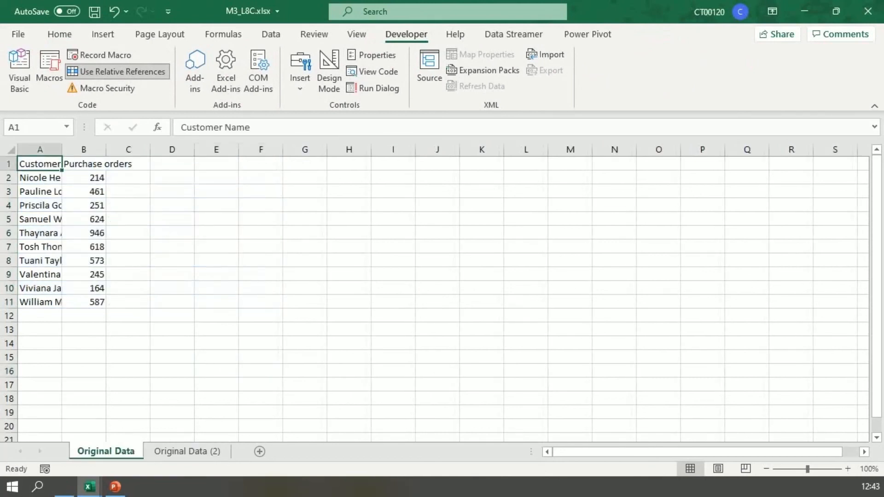
click(49, 69)
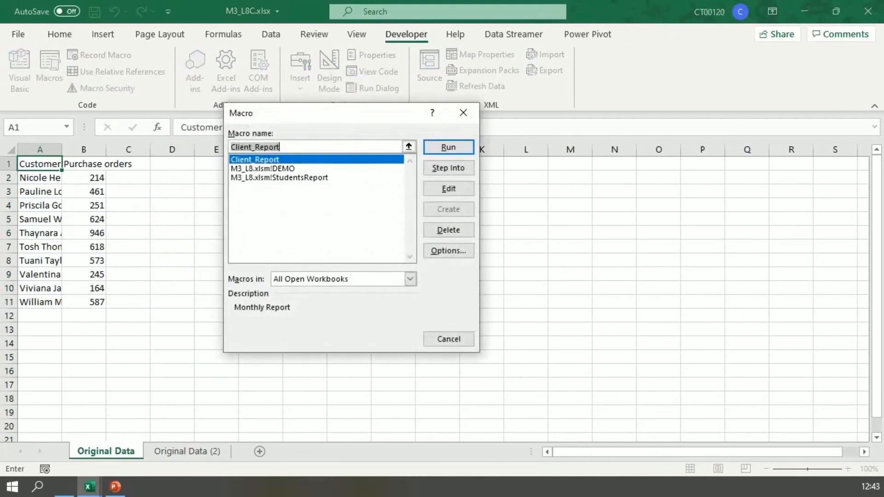
key(Return)
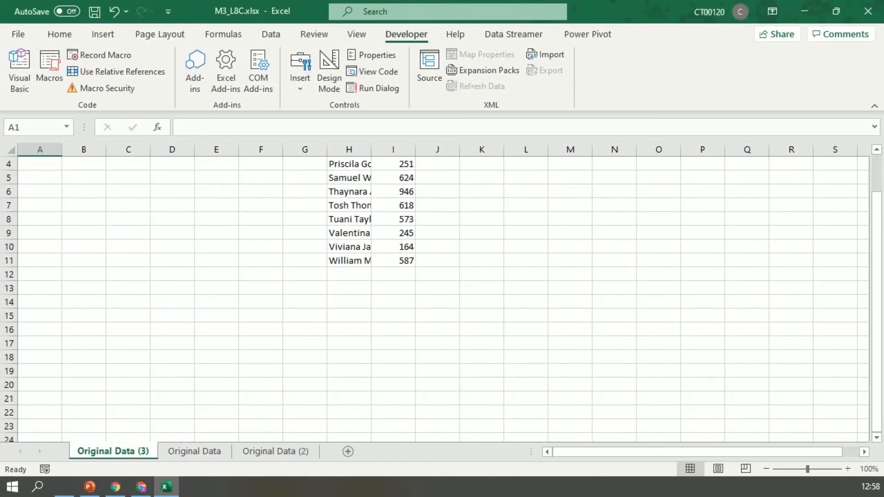
- Run the Customer_report macro from cell A1 of the Original Data (3) sheet
click(40, 164)
scroll(442, 298, up, 1)
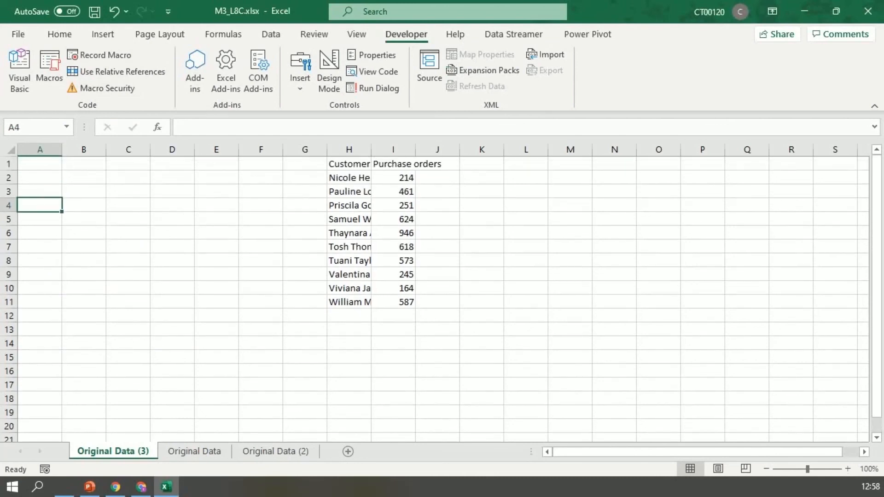
click(40, 164)
click(118, 72)
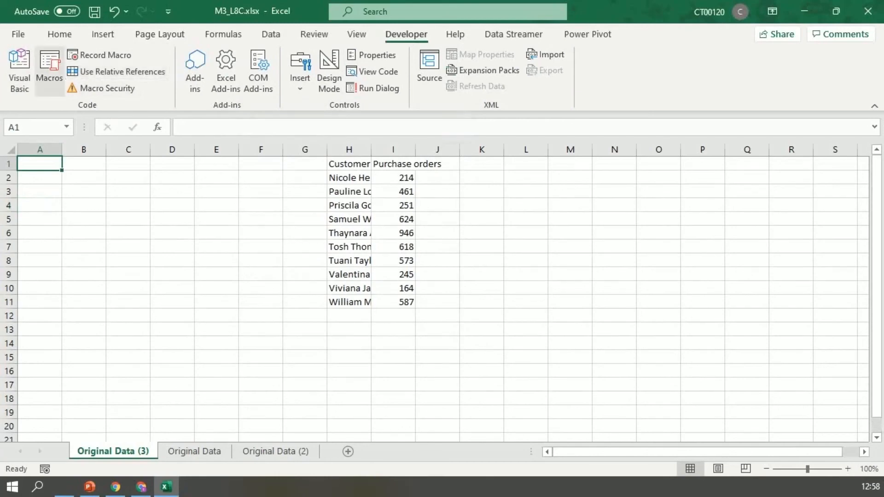
click(50, 74)
click(450, 146)
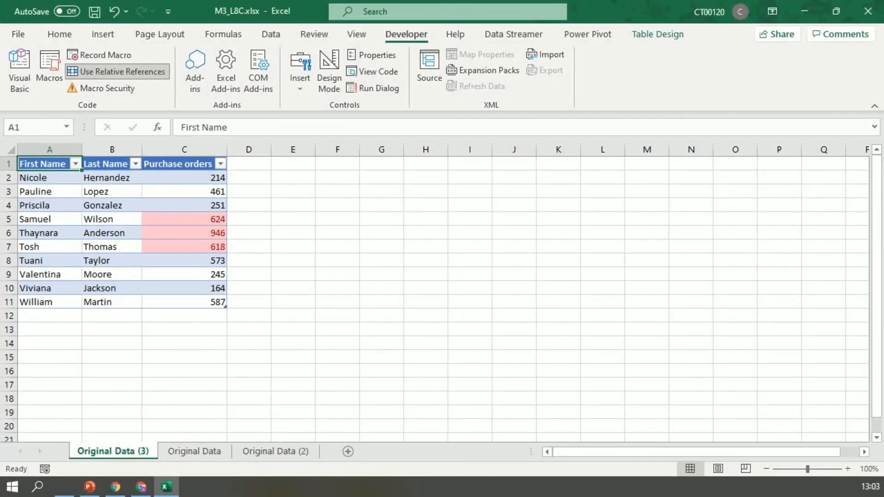
- Insert a form control button beside the table near F4 and assign the Customer_report macro to it
click(338, 205)
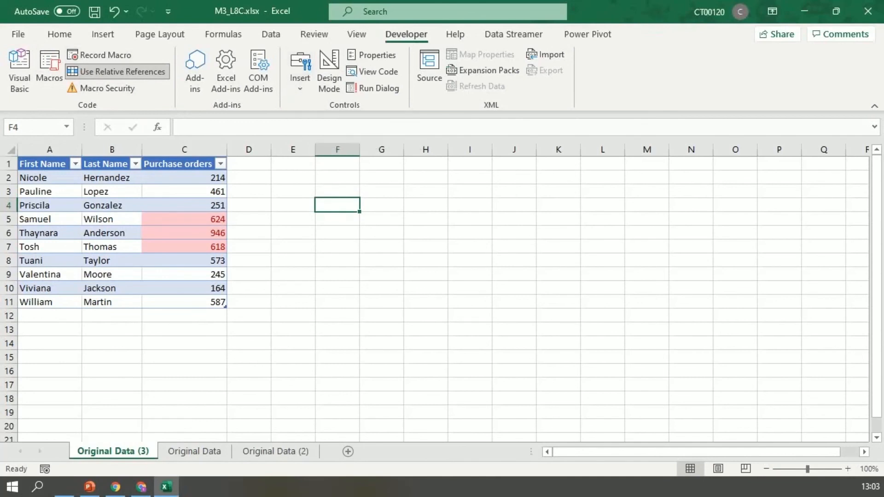
click(299, 74)
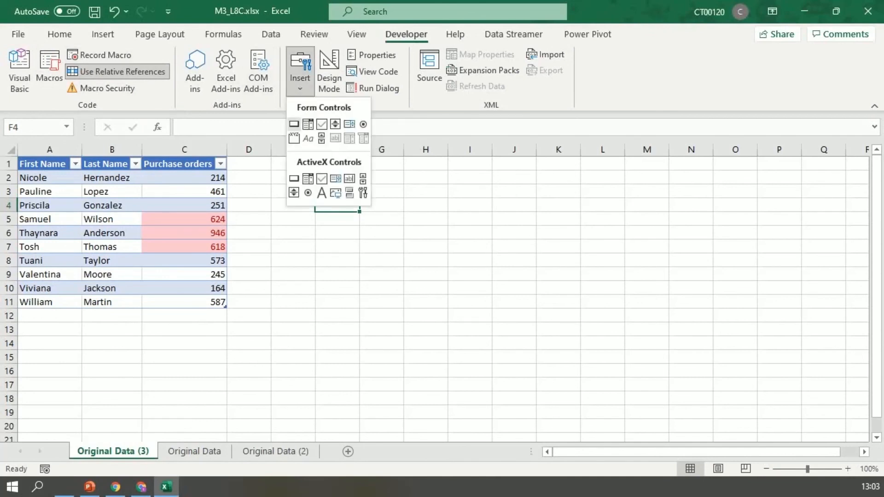
click(294, 124)
click(294, 179)
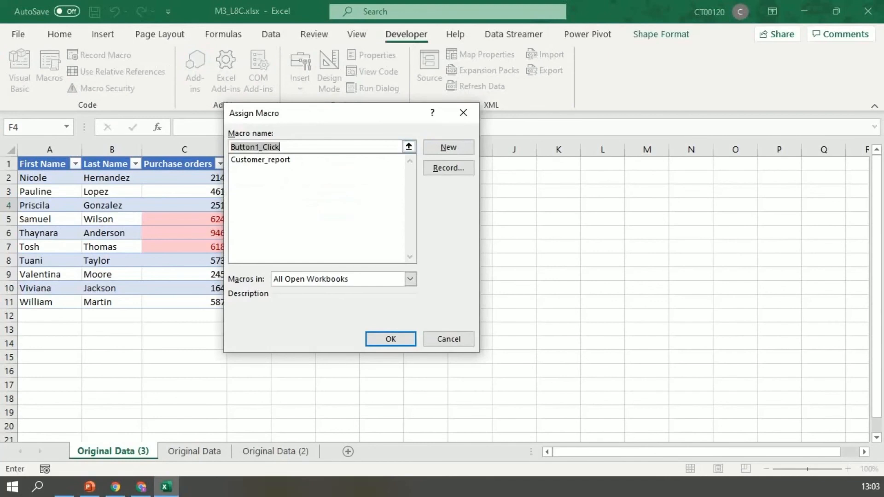
click(265, 160)
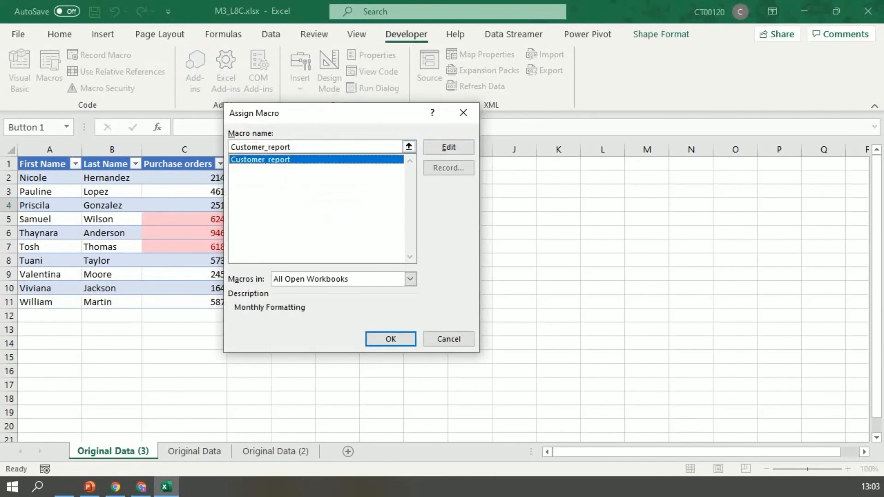
click(390, 339)
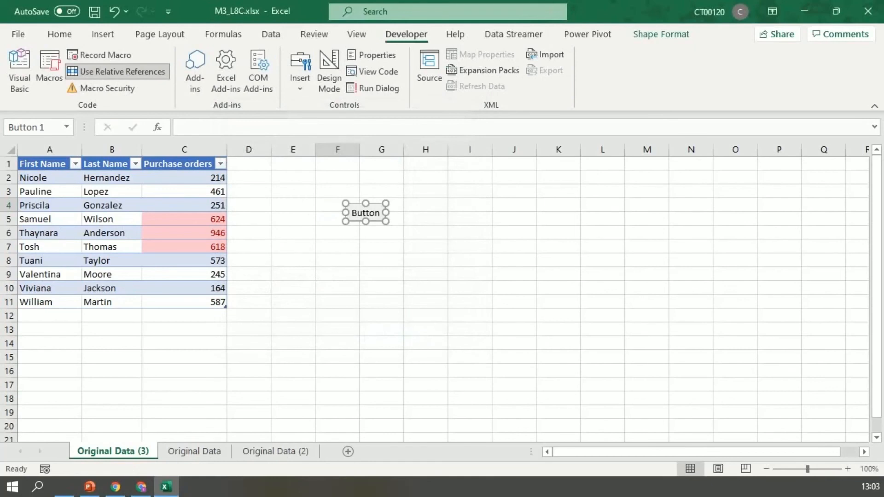
- Enlarge the macro button and place it over about E2:F4, and run its assigned macro with it
drag(380, 226, 321, 189)
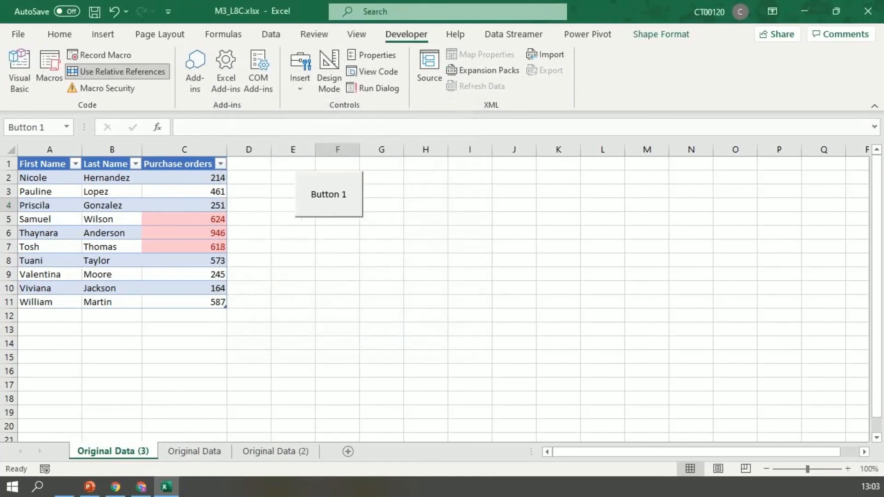
click(381, 259)
click(320, 189)
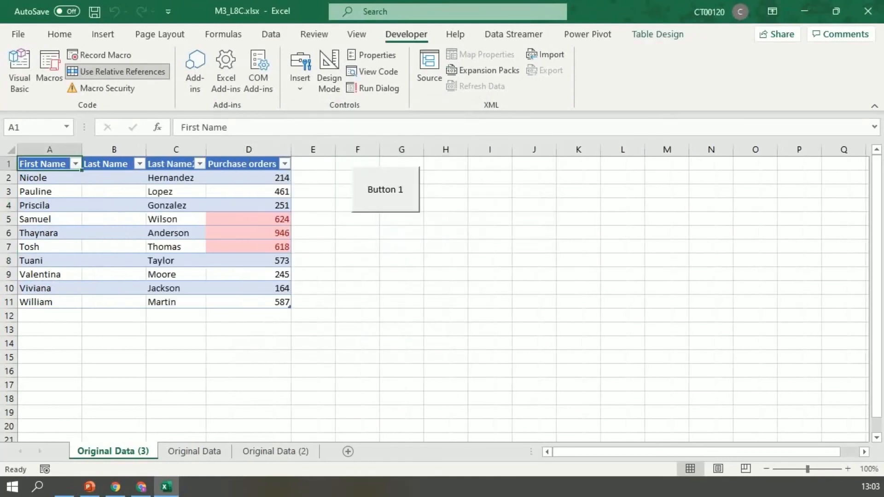